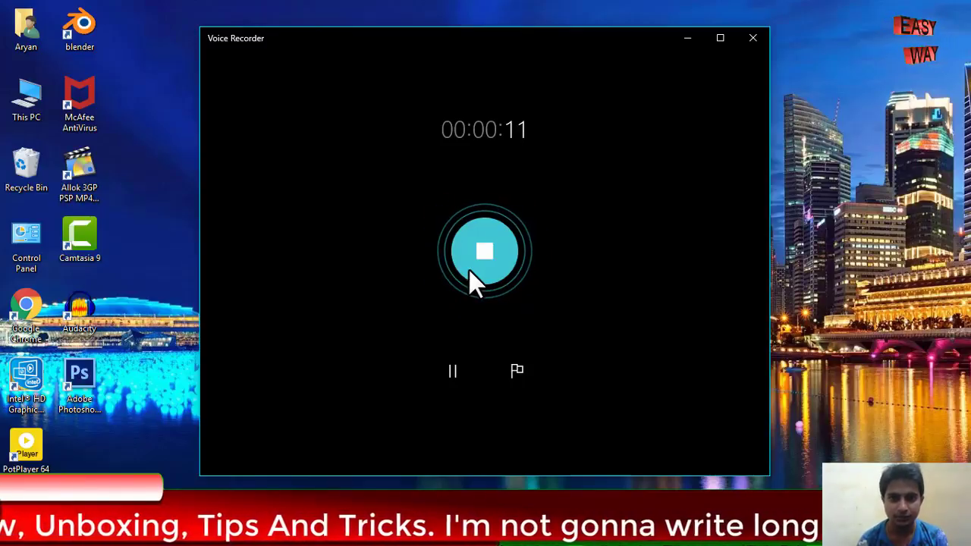
Stop the running voice recording, listen to it, and delete it.
{"action": "left_click", "coordinate": [469, 269]}
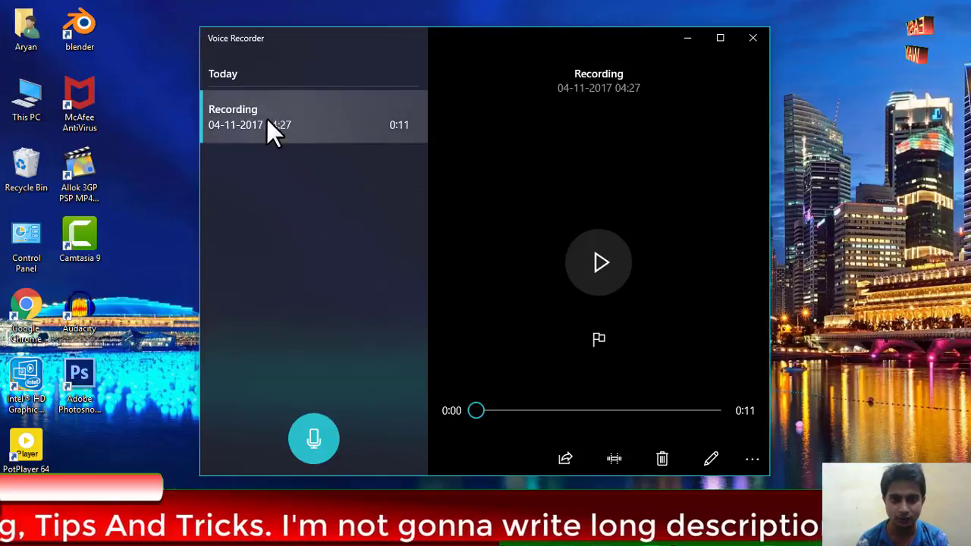
{"action": "left_click", "coordinate": [616, 262]}
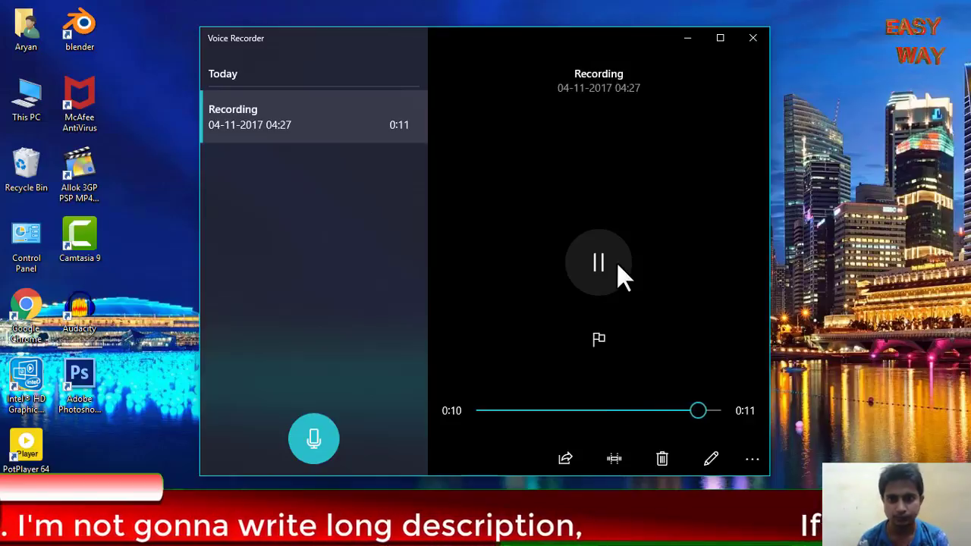
{"action": "left_click", "coordinate": [670, 459]}
{"action": "left_click", "coordinate": [430, 289]}
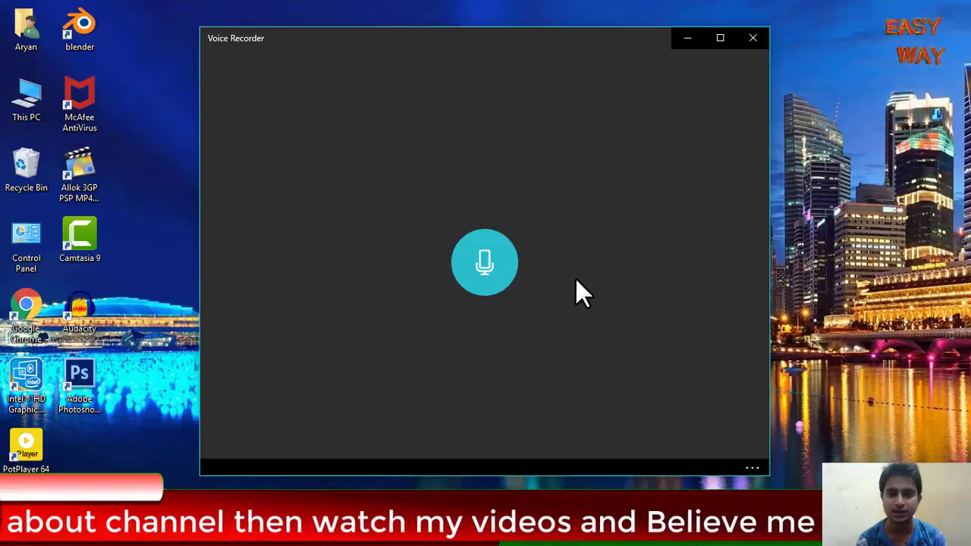
Record a new voice clip about 13 seconds long and play back its beginning.
{"action": "left_click", "coordinate": [470, 255]}
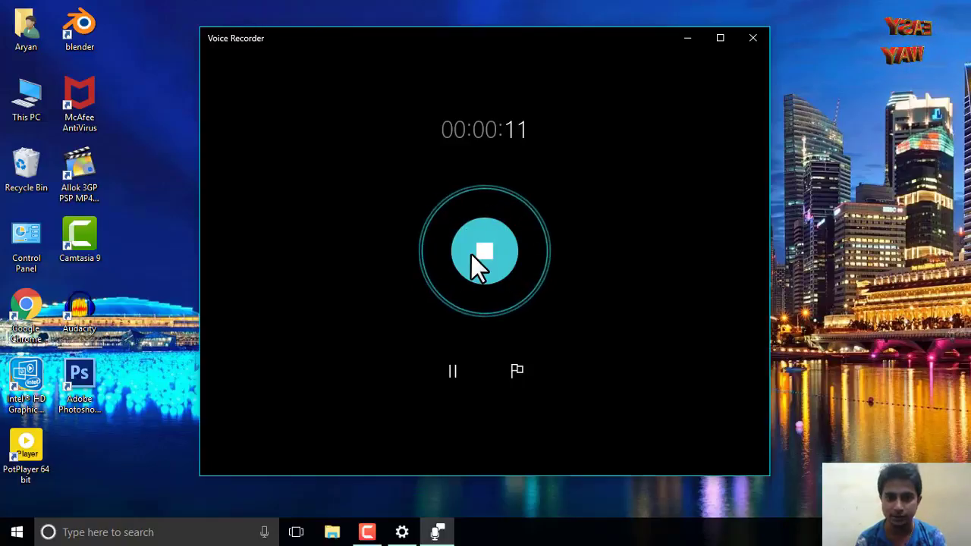
{"action": "left_click", "coordinate": [471, 254]}
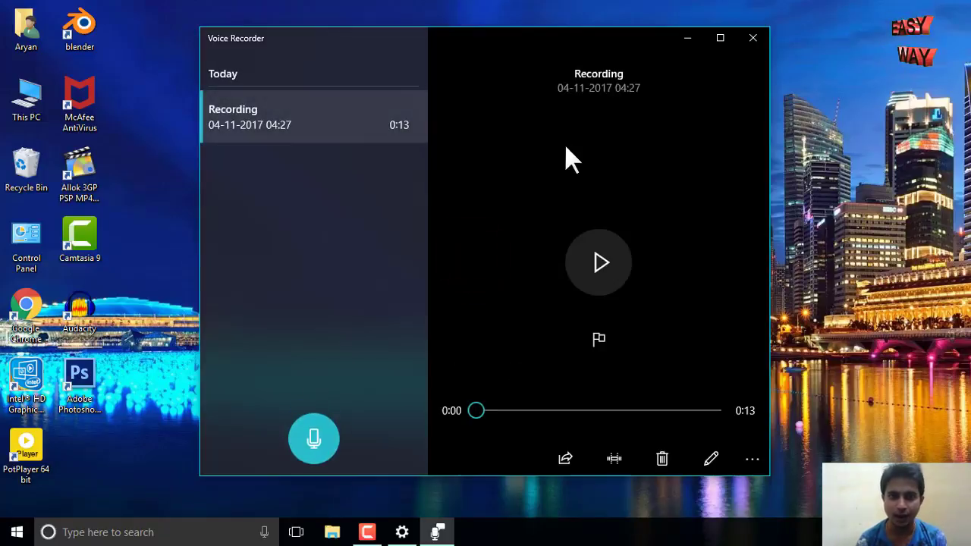
{"action": "left_click", "coordinate": [603, 264]}
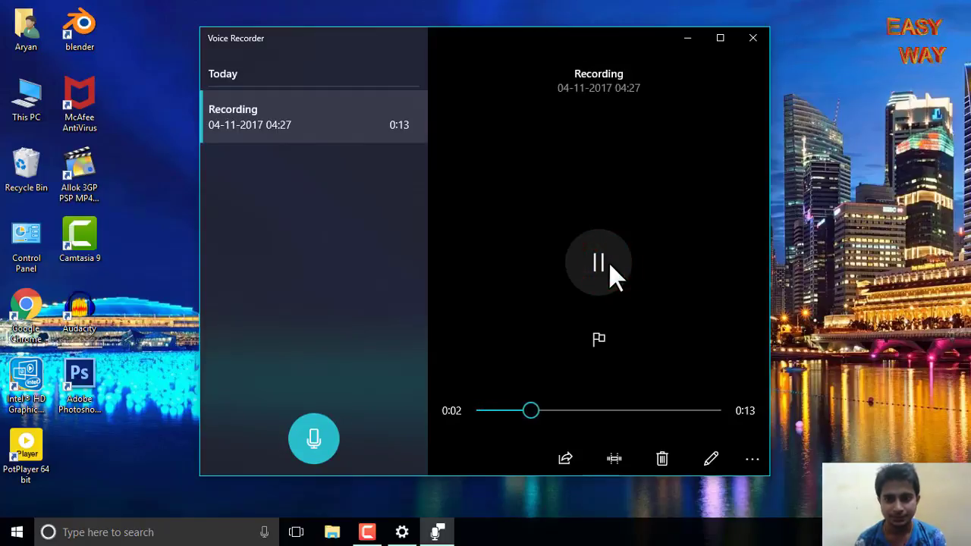
{"action": "left_click", "coordinate": [608, 261]}
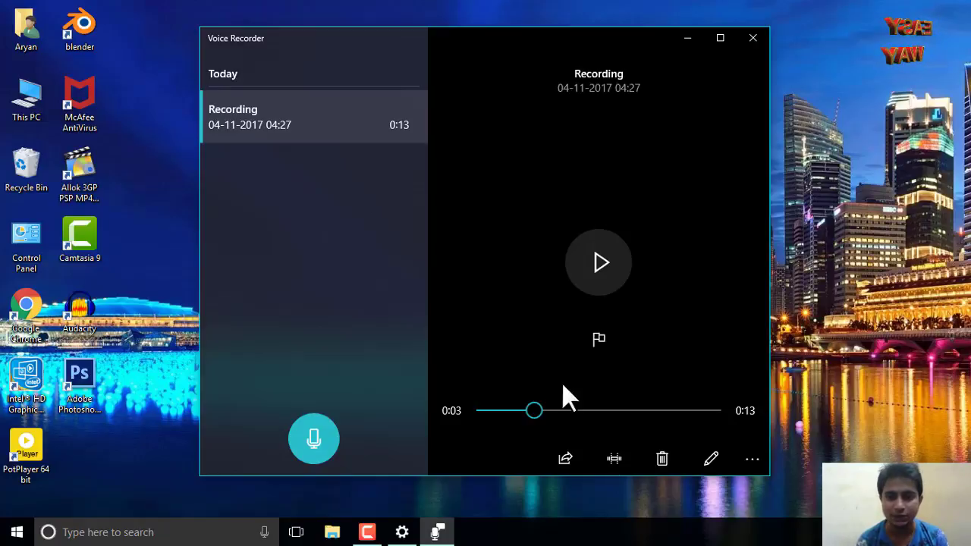
Move the new clip's file from its Sound recordings folder to the desktop and close both the folder and the recorder.
{"action": "left_click", "coordinate": [754, 458]}
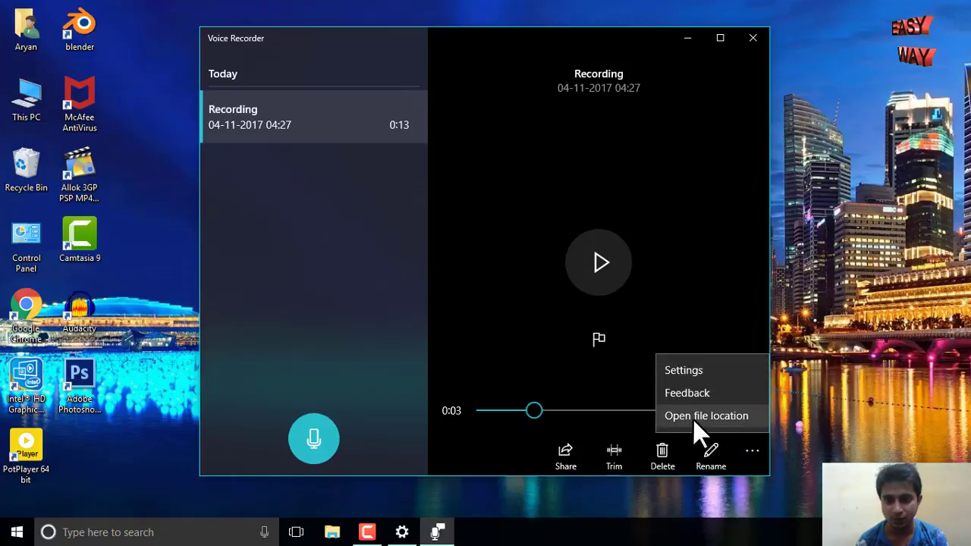
{"action": "left_click", "coordinate": [692, 417]}
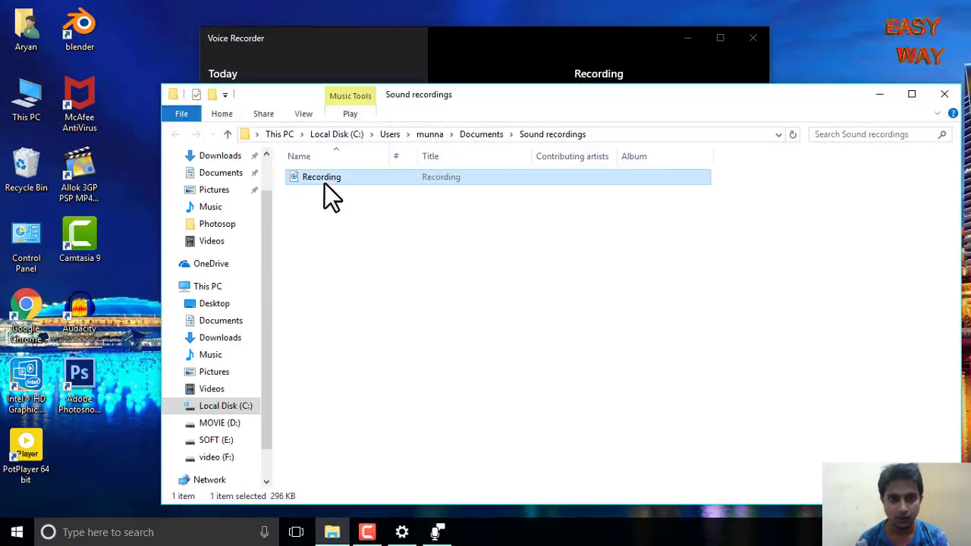
{"action": "left_click", "coordinate": [322, 179]}
{"action": "key", "text": "Delete"}
{"action": "left_click", "coordinate": [944, 94]}
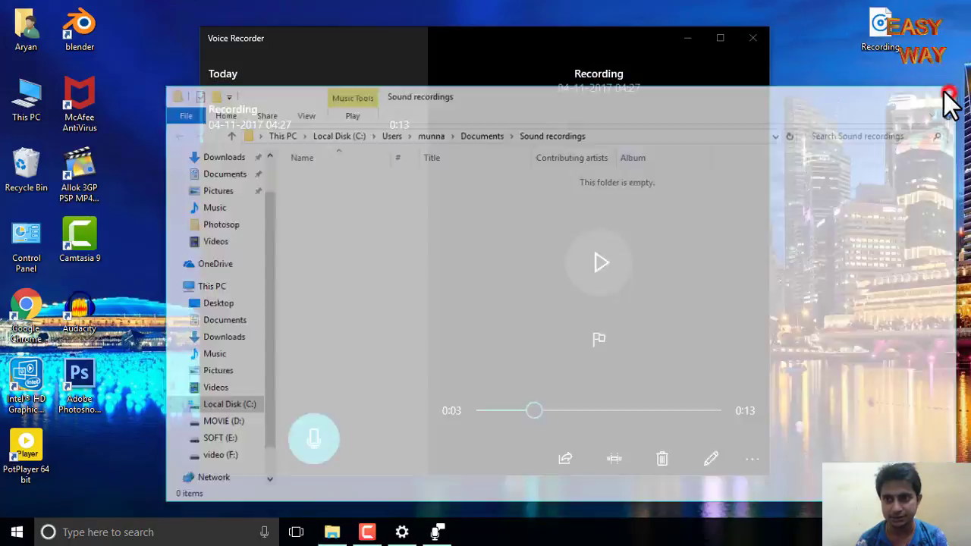
{"action": "left_click", "coordinate": [755, 38]}
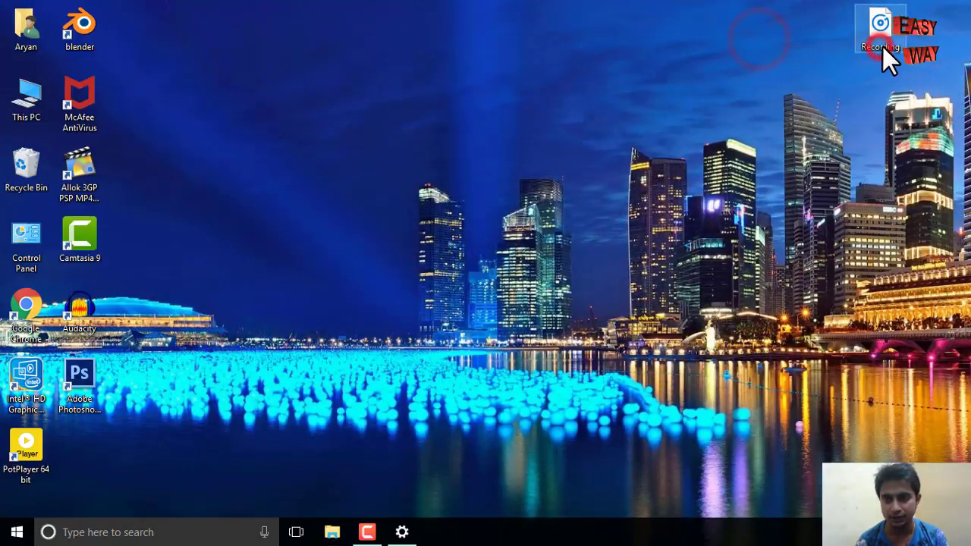
Rename the Recording file on the desktop as audio and reposition its icon.
{"action": "left_click", "coordinate": [880, 47]}
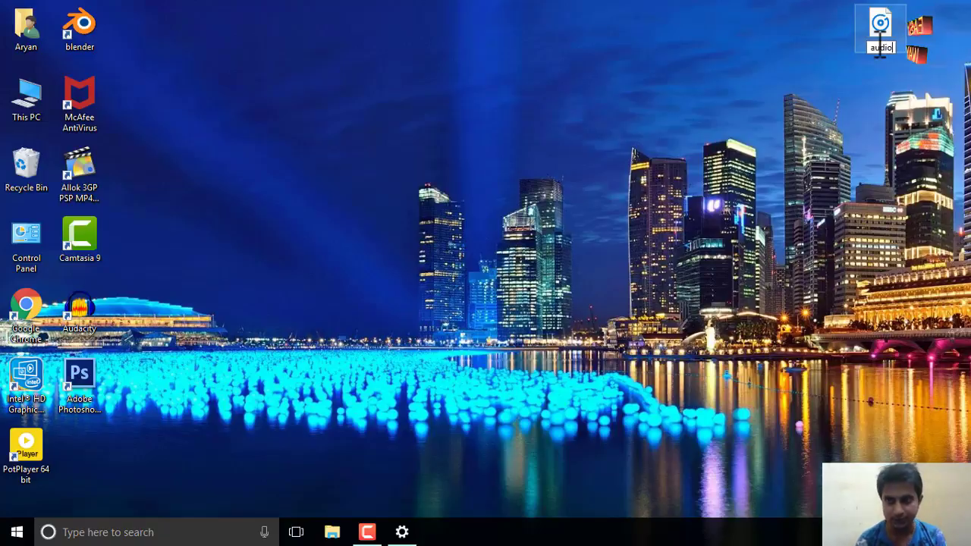
{"action": "left_click", "coordinate": [901, 159]}
{"action": "left_click_drag", "start_coordinate": [868, 37], "coordinate": [625, 137]}
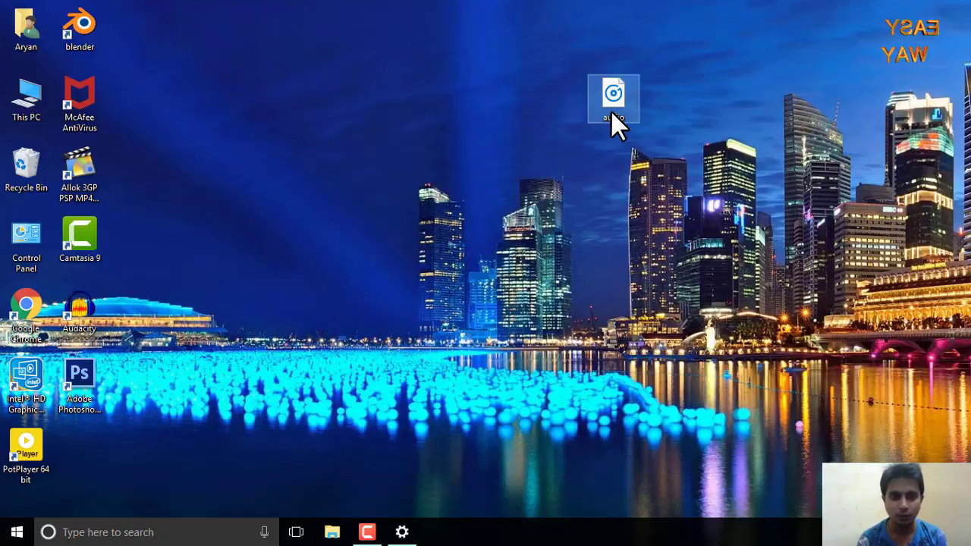
Open Audacity and arrange it as a smaller window that leaves the desktop's audio file uncovered.
{"action": "double_click", "coordinate": [79, 306]}
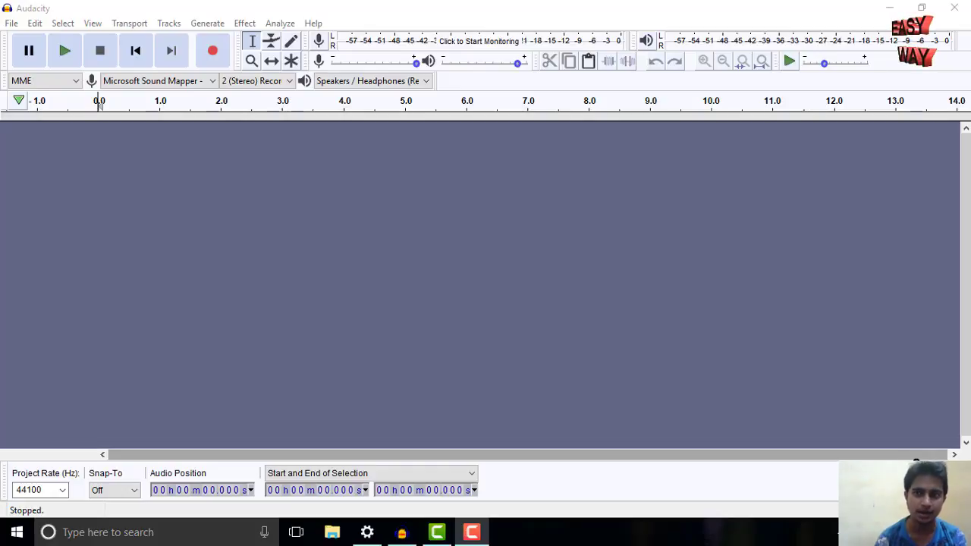
{"action": "left_click", "coordinate": [920, 9]}
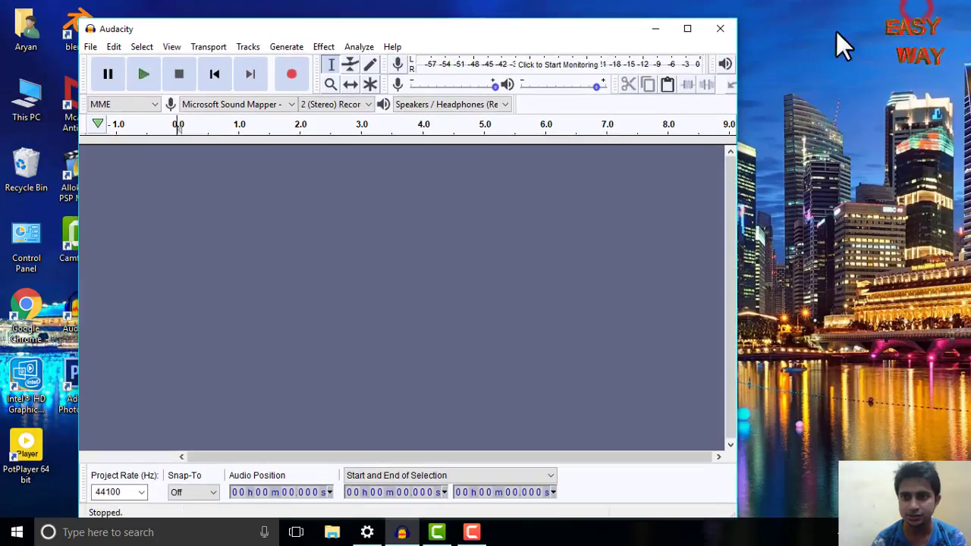
{"action": "left_click_drag", "start_coordinate": [576, 35], "coordinate": [540, 19]}
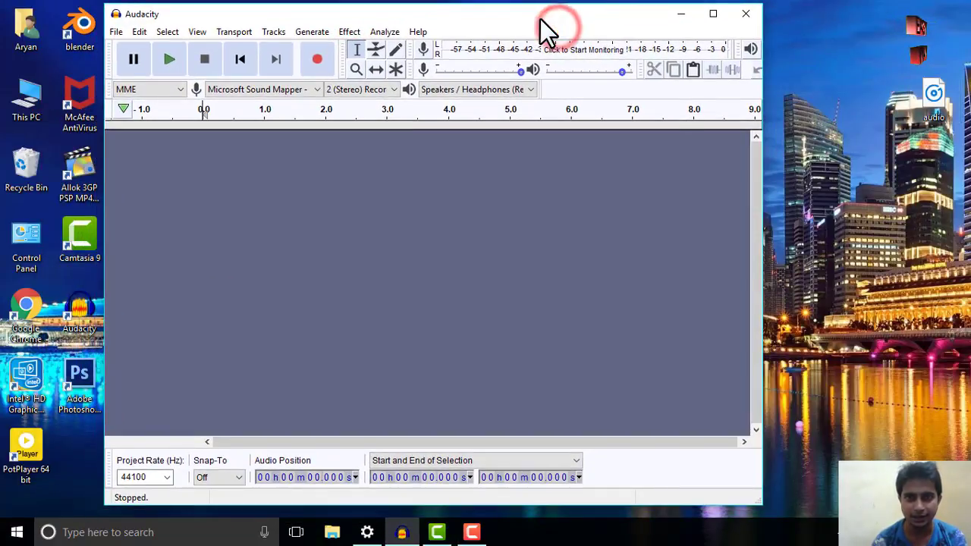
{"action": "left_click", "coordinate": [117, 32]}
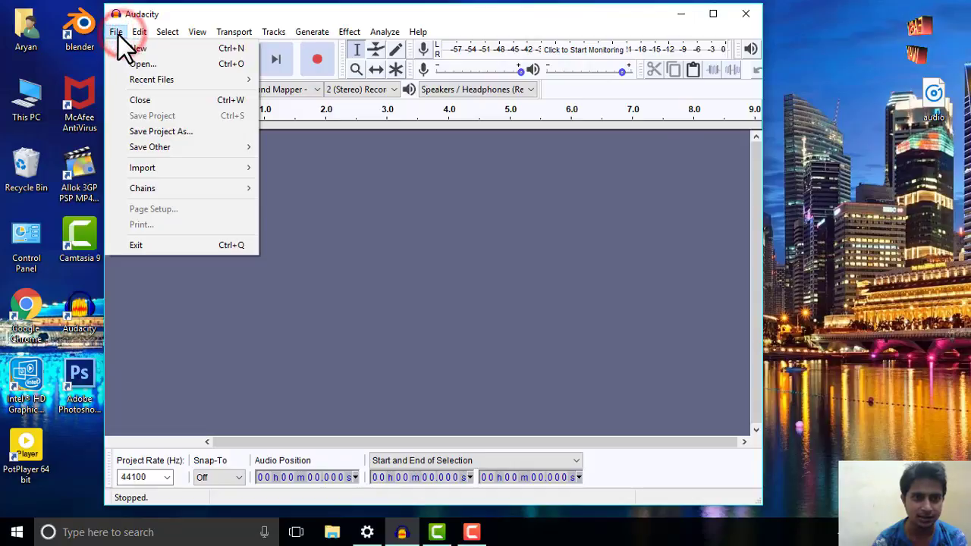
{"action": "left_click", "coordinate": [663, 206]}
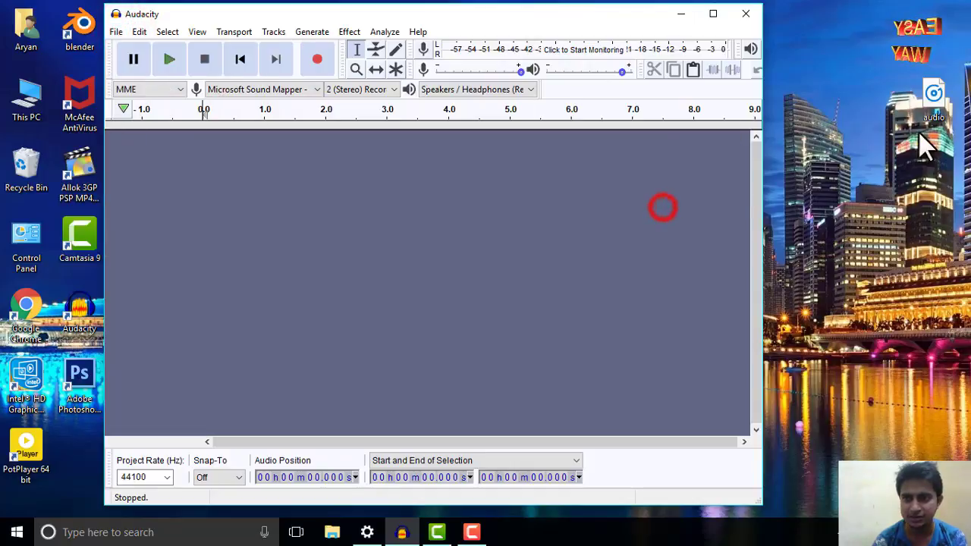
Try to import the desktop's audio.m4a into Audacity, and minimize the program.
{"action": "left_click_drag", "start_coordinate": [933, 95], "coordinate": [290, 227]}
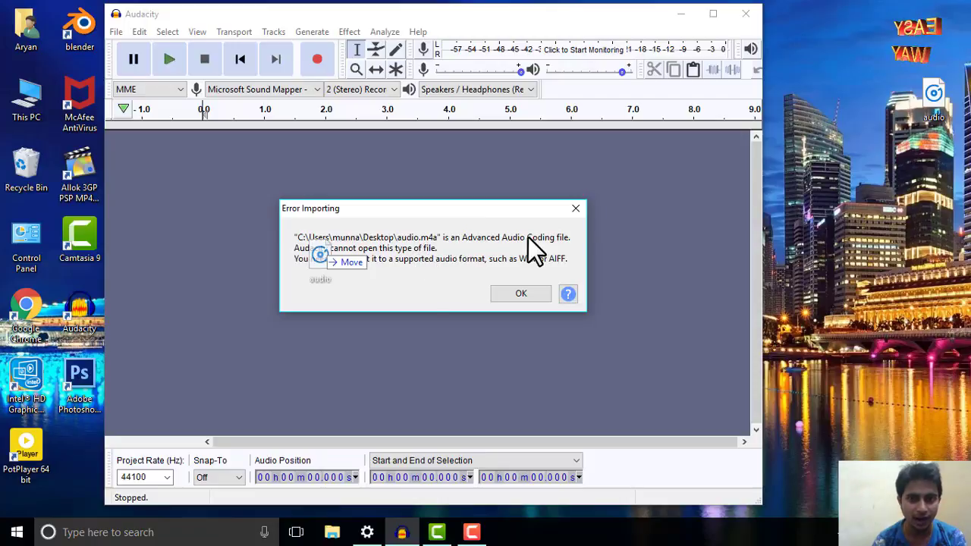
{"action": "left_click", "coordinate": [587, 198]}
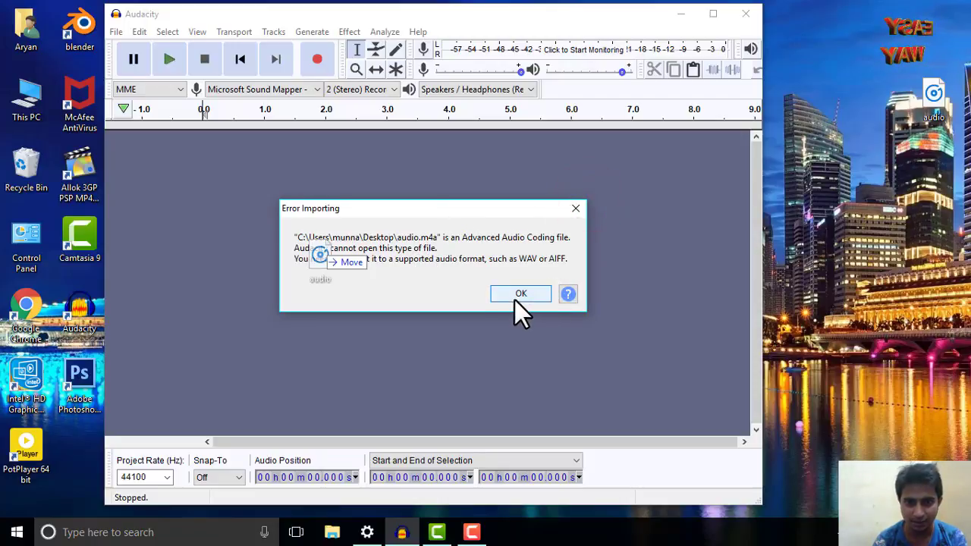
{"action": "left_click", "coordinate": [515, 299]}
{"action": "left_click", "coordinate": [673, 15]}
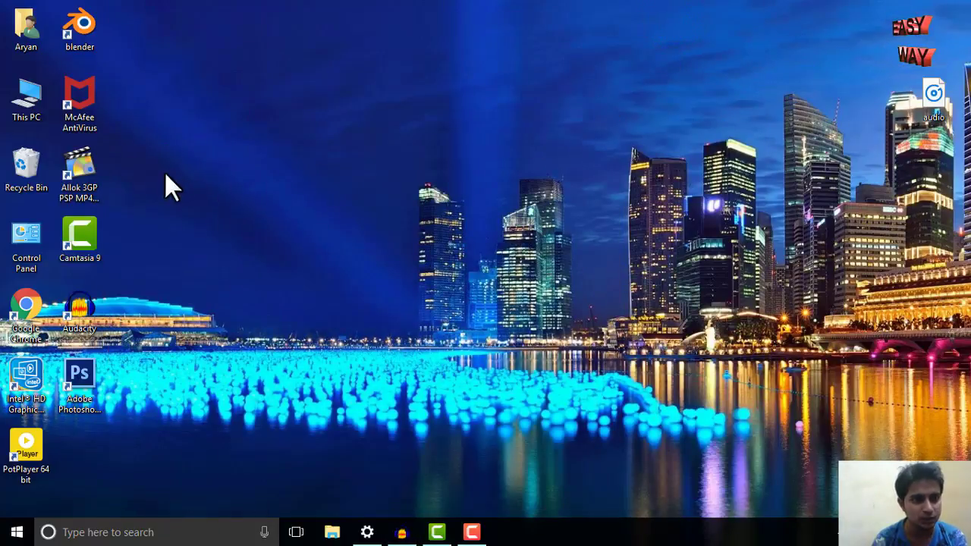
Open Allok 3GP PSP MP4 iPod Video Converter and add the desktop's audio.m4a as a source file.
{"action": "double_click", "coordinate": [89, 176]}
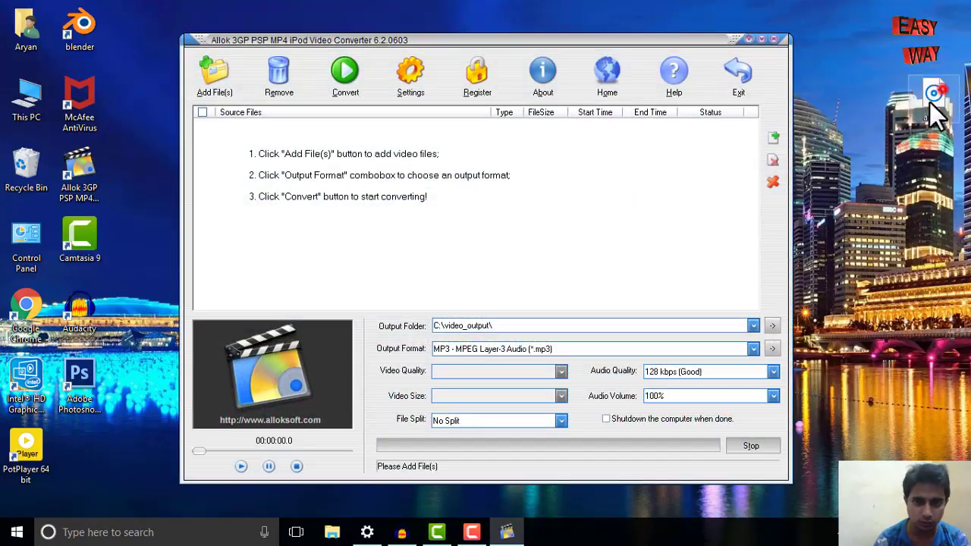
{"action": "left_click_drag", "start_coordinate": [932, 102], "coordinate": [330, 213]}
{"action": "left_click_drag", "start_coordinate": [303, 167], "coordinate": [304, 166]}
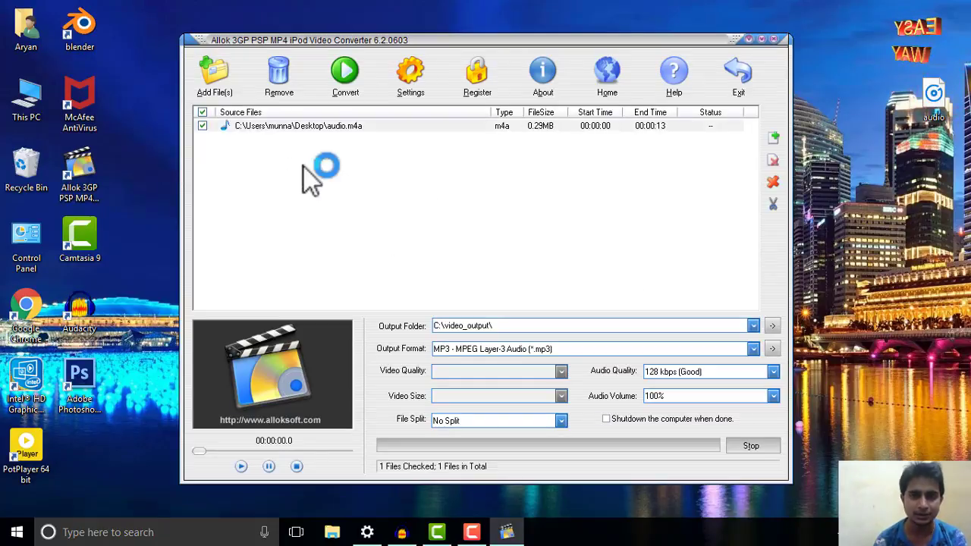
Convert audio.m4a with the MP3 - MPEG Layer-3 Audio output format and close the converter.
{"action": "left_click", "coordinate": [484, 349]}
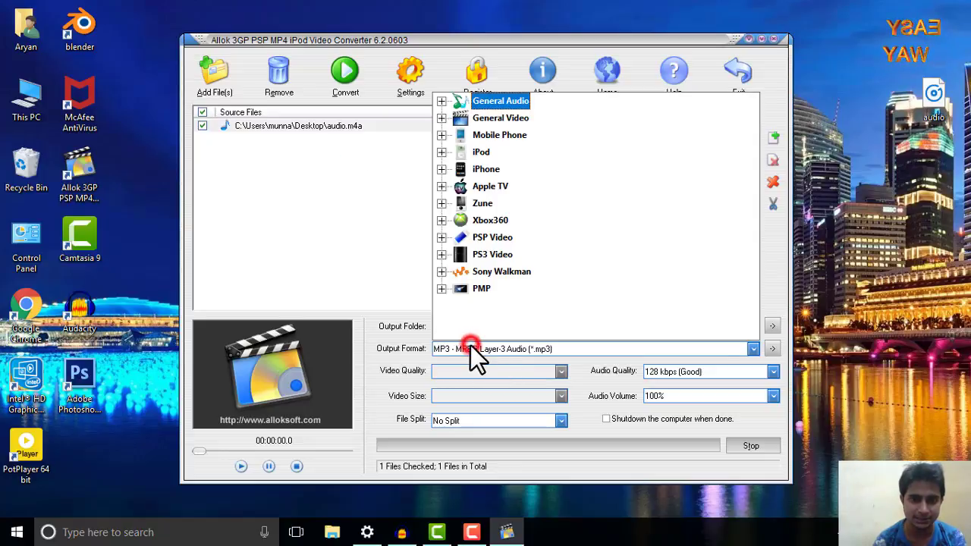
{"action": "left_click", "coordinate": [491, 100]}
{"action": "left_click", "coordinate": [519, 122]}
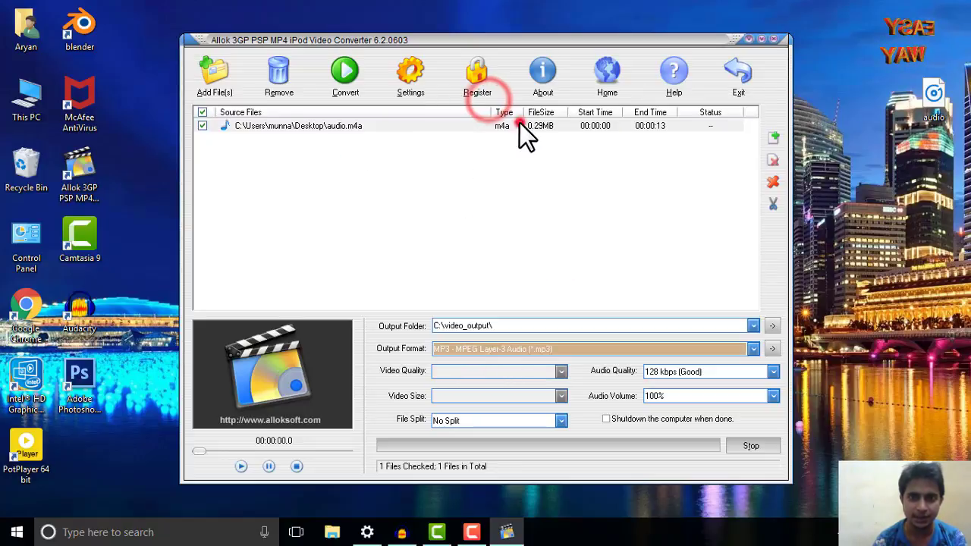
{"action": "left_click", "coordinate": [344, 71]}
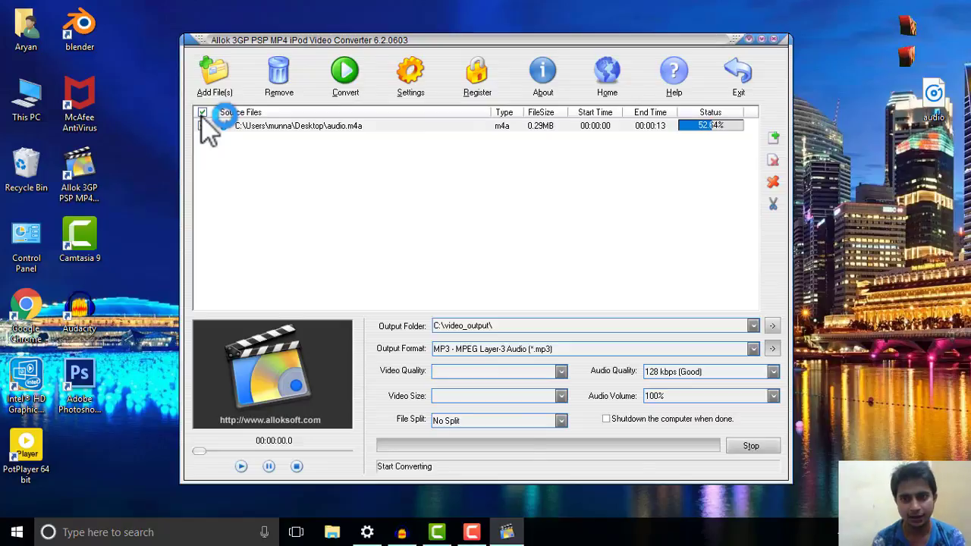
{"action": "left_click", "coordinate": [773, 38]}
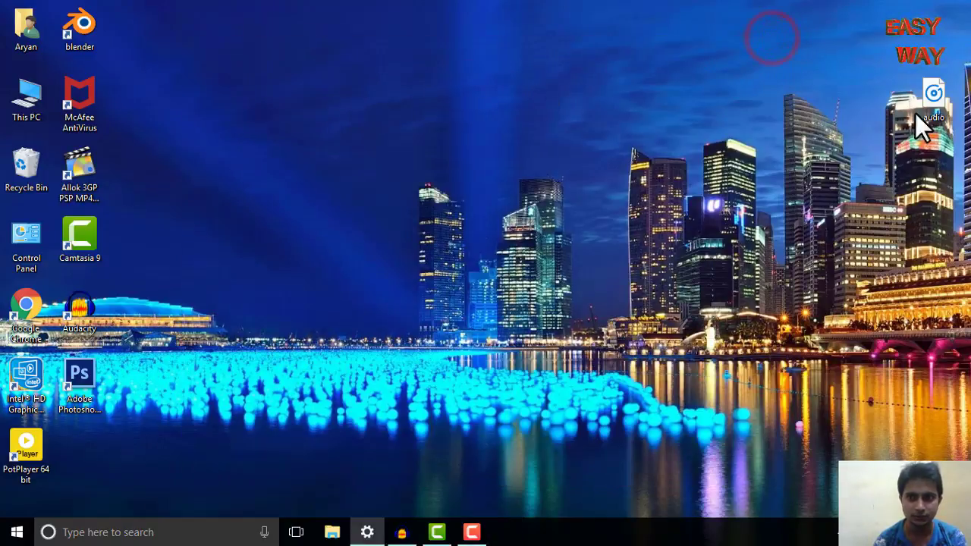
Delete the original audio file from the desktop and replace it with the converted audio file from C:\video_output.
{"action": "left_click", "coordinate": [928, 94]}
{"action": "key", "text": "Delete"}
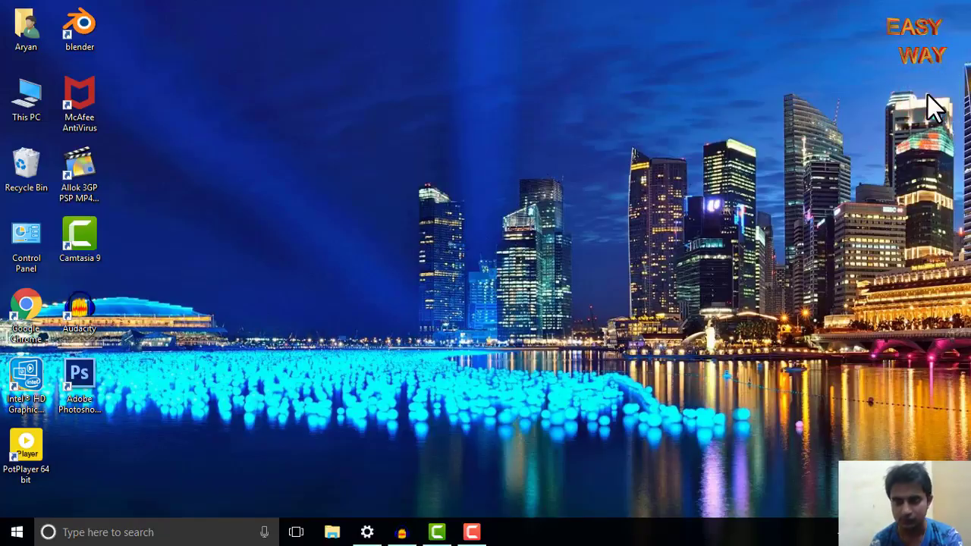
{"action": "double_click", "coordinate": [25, 100]}
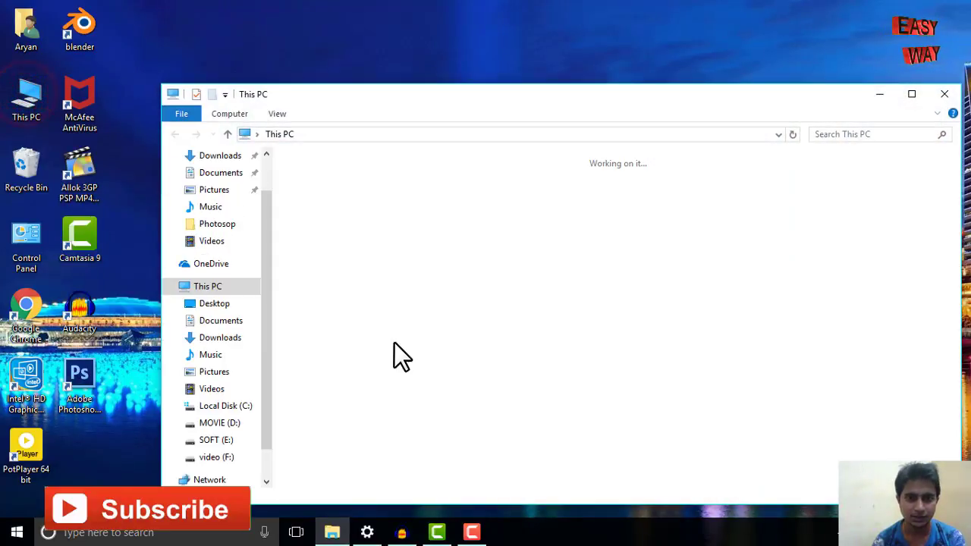
{"action": "double_click", "coordinate": [363, 292]}
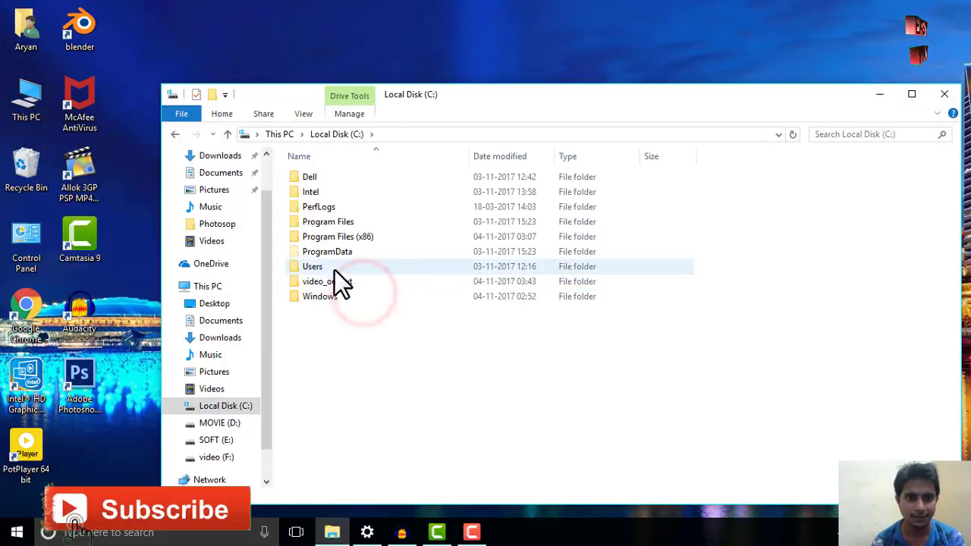
{"action": "double_click", "coordinate": [336, 282]}
{"action": "left_click", "coordinate": [315, 177]}
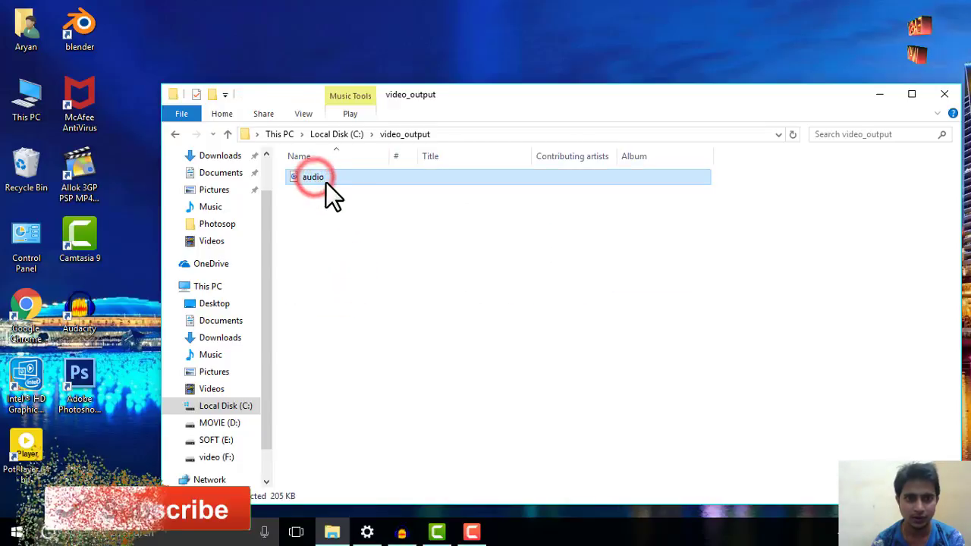
{"action": "left_click_drag", "start_coordinate": [326, 183], "coordinate": [667, 171]}
{"action": "left_click", "coordinate": [949, 97]}
{"action": "left_click_drag", "start_coordinate": [594, 144], "coordinate": [804, 228]}
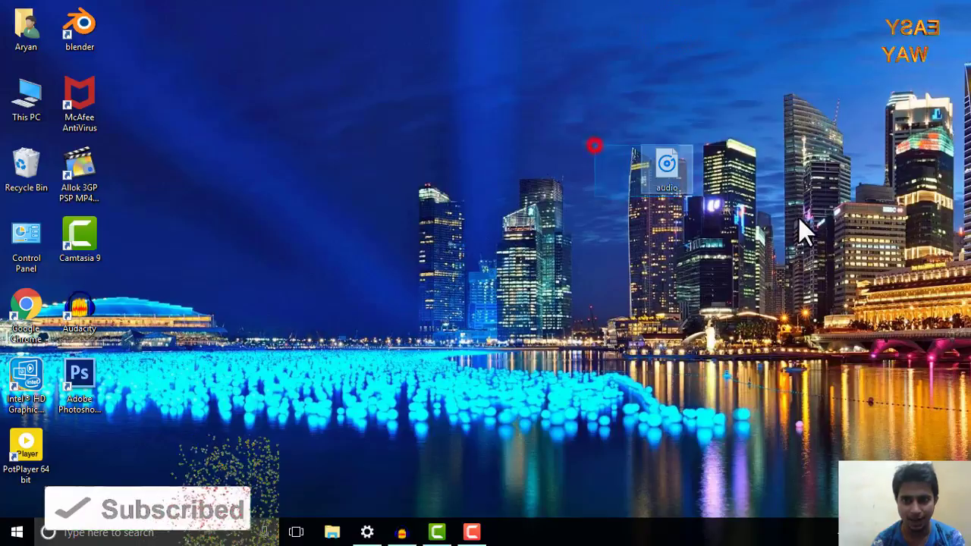
{"action": "left_click_drag", "start_coordinate": [672, 182], "coordinate": [930, 214]}
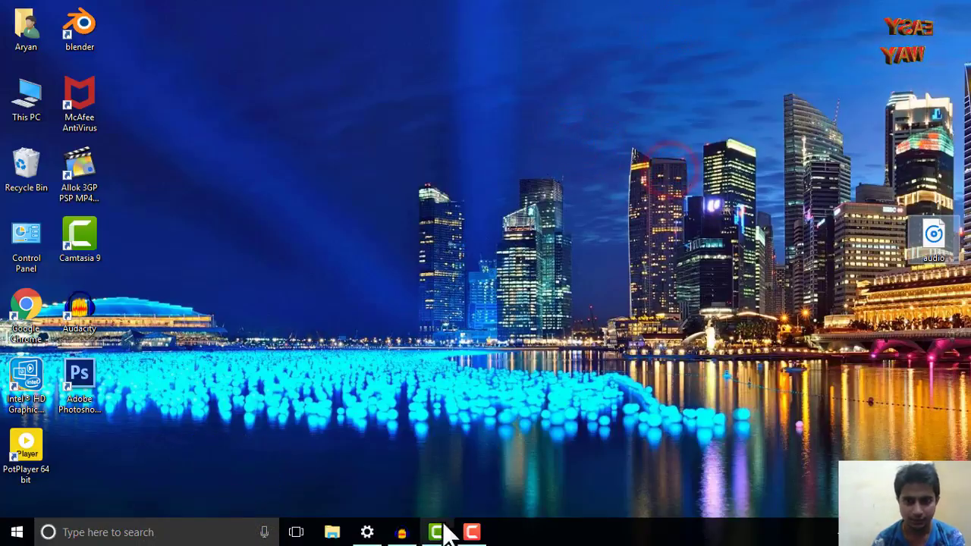
Switch to Audacity, import the converted audio file from the desktop, and maximize the window.
{"action": "left_click", "coordinate": [473, 532]}
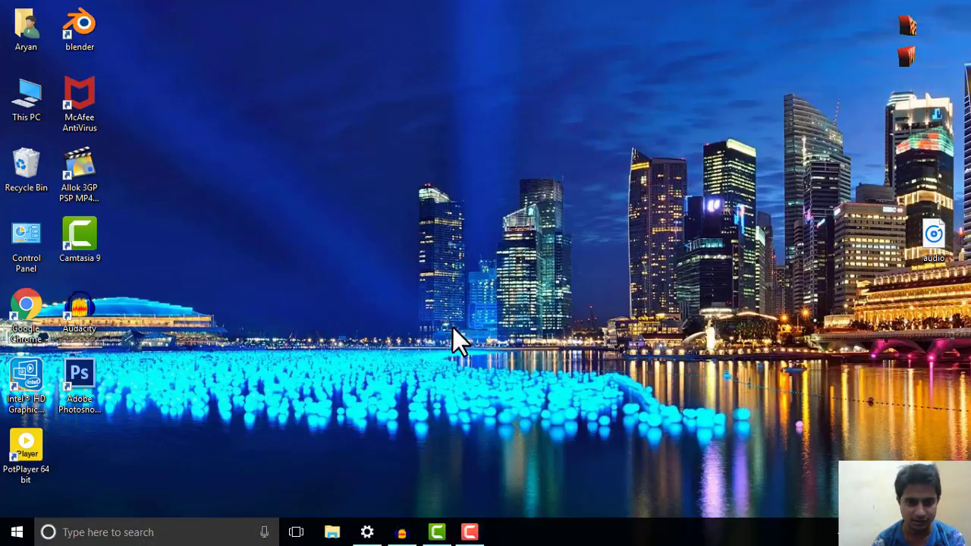
{"action": "left_click", "coordinate": [401, 532]}
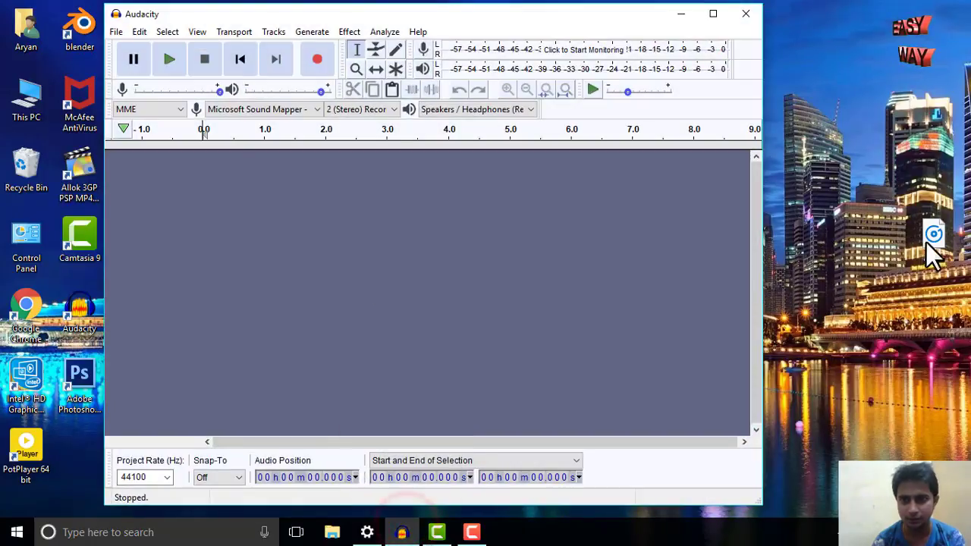
{"action": "left_click_drag", "start_coordinate": [925, 244], "coordinate": [283, 254]}
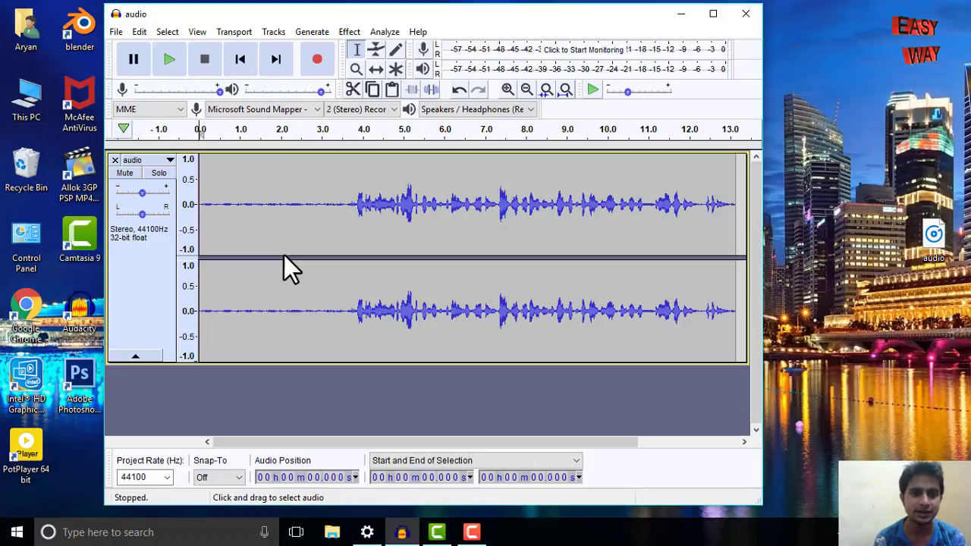
{"action": "left_click", "coordinate": [713, 15]}
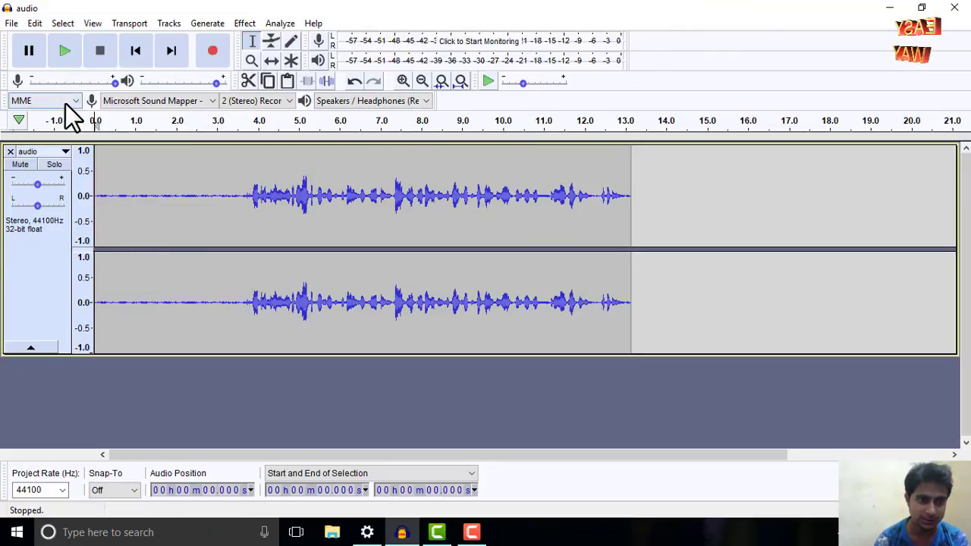
Examine the available file, editing, view, effect and generator commands, and the choices for audio host, playback device and recording device.
{"action": "left_click", "coordinate": [11, 22]}
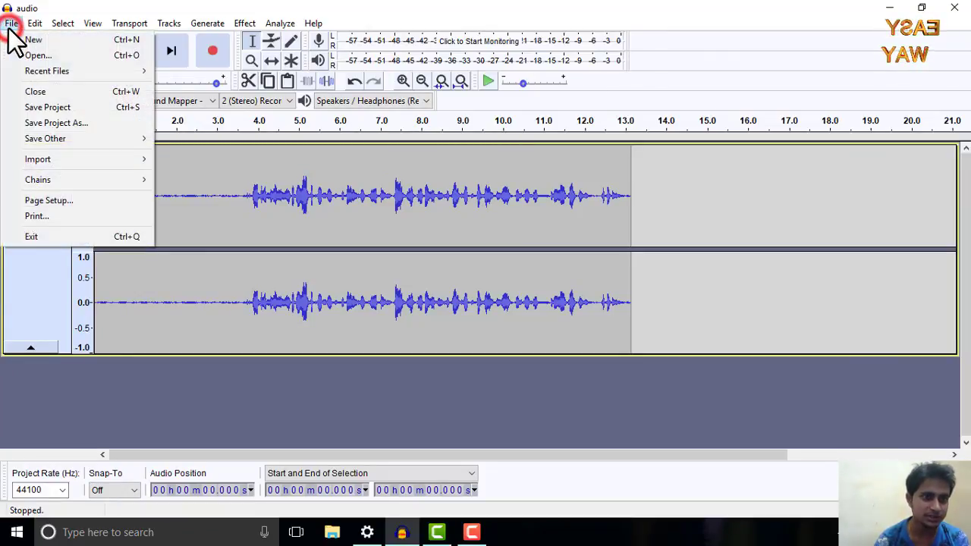
{"action": "mouse_move", "coordinate": [123, 137]}
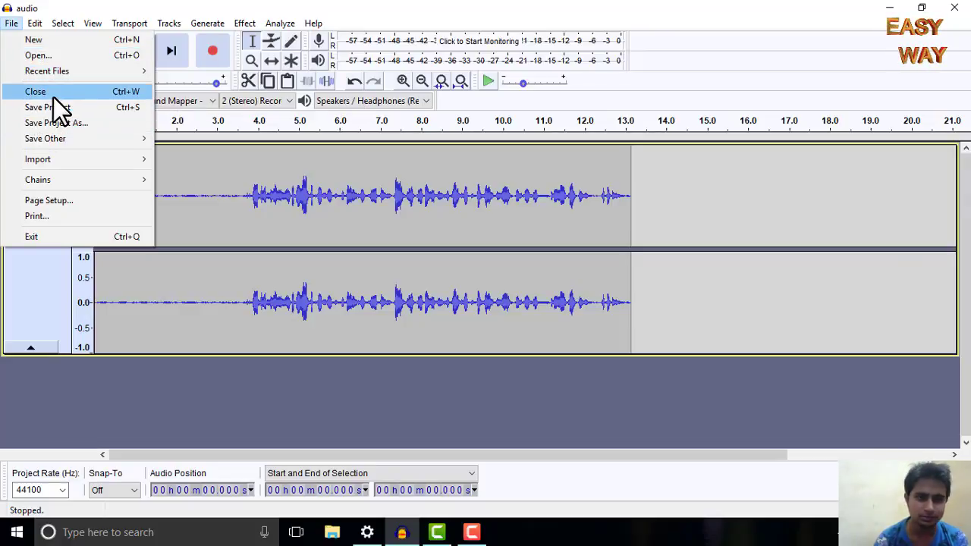
{"action": "mouse_move", "coordinate": [33, 24]}
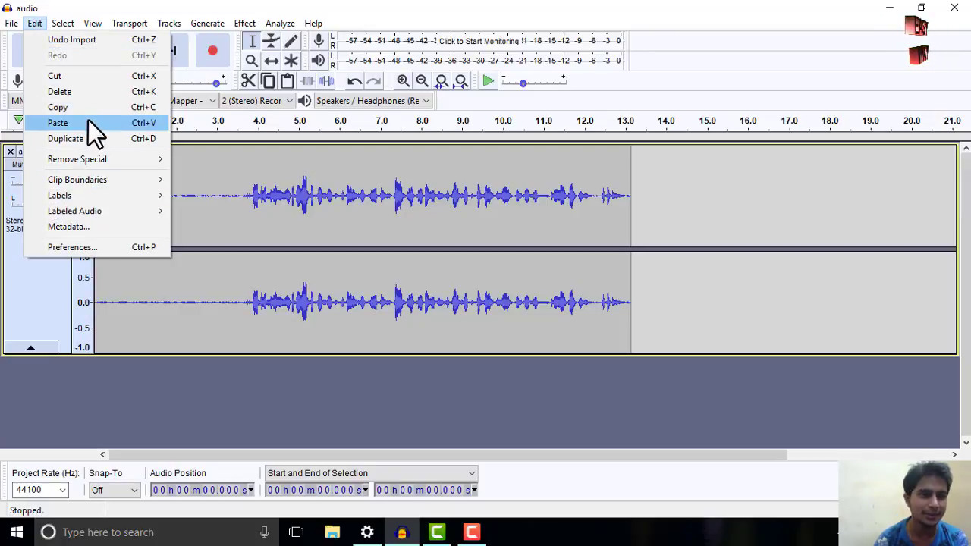
{"action": "mouse_move", "coordinate": [98, 22]}
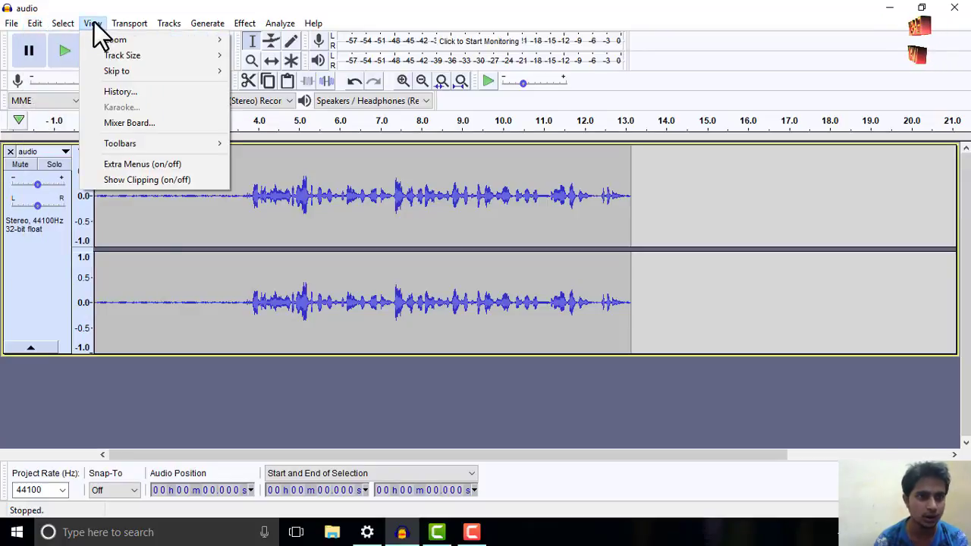
{"action": "mouse_move", "coordinate": [251, 22]}
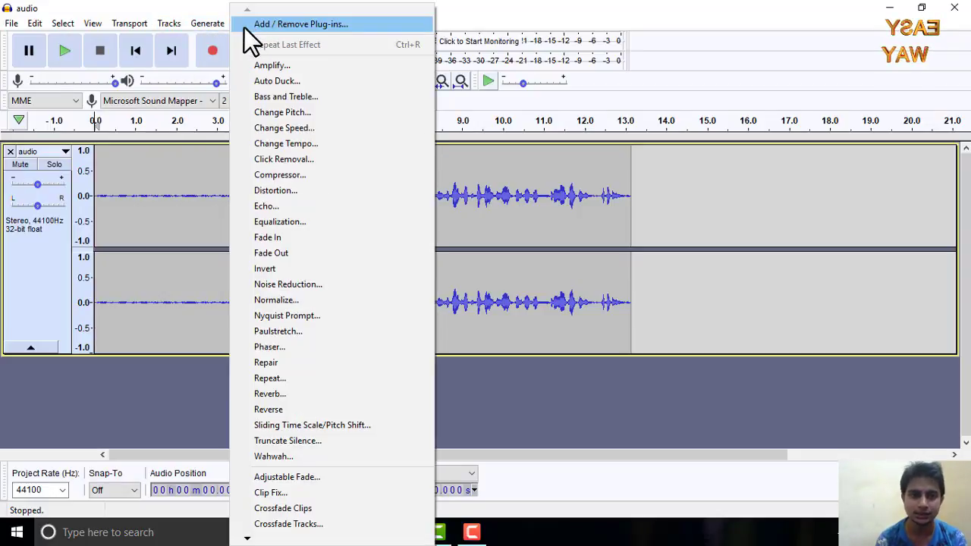
{"action": "mouse_move", "coordinate": [209, 25]}
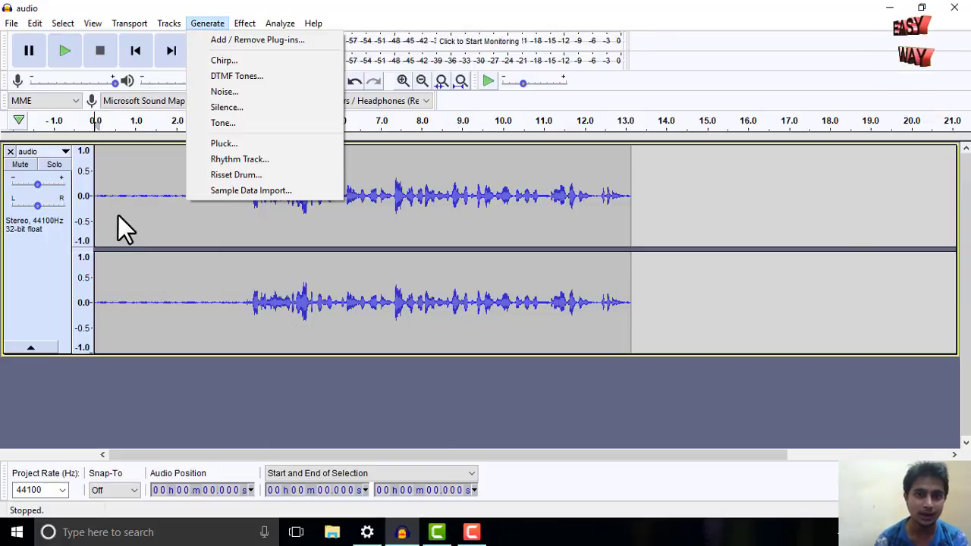
{"action": "left_click", "coordinate": [523, 9]}
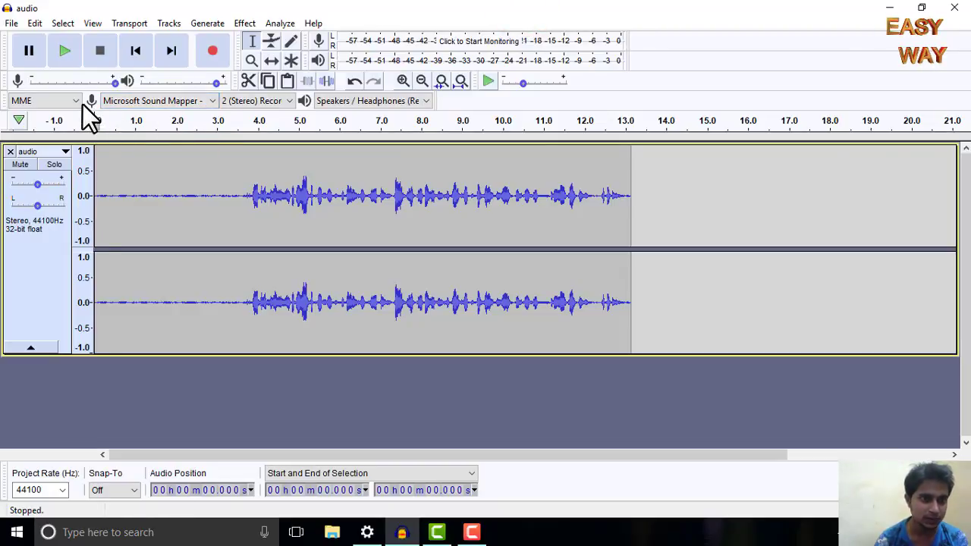
{"action": "left_click", "coordinate": [74, 101]}
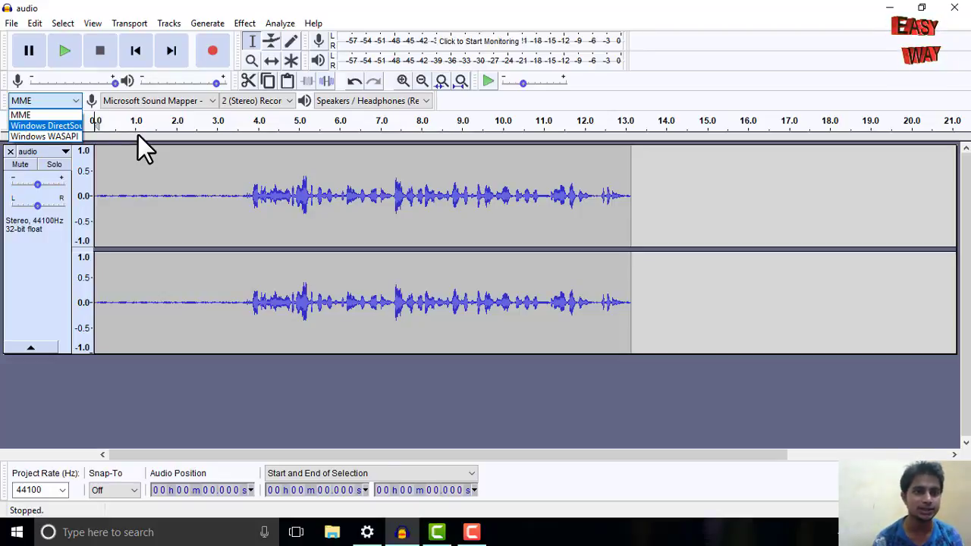
{"action": "left_click", "coordinate": [36, 99]}
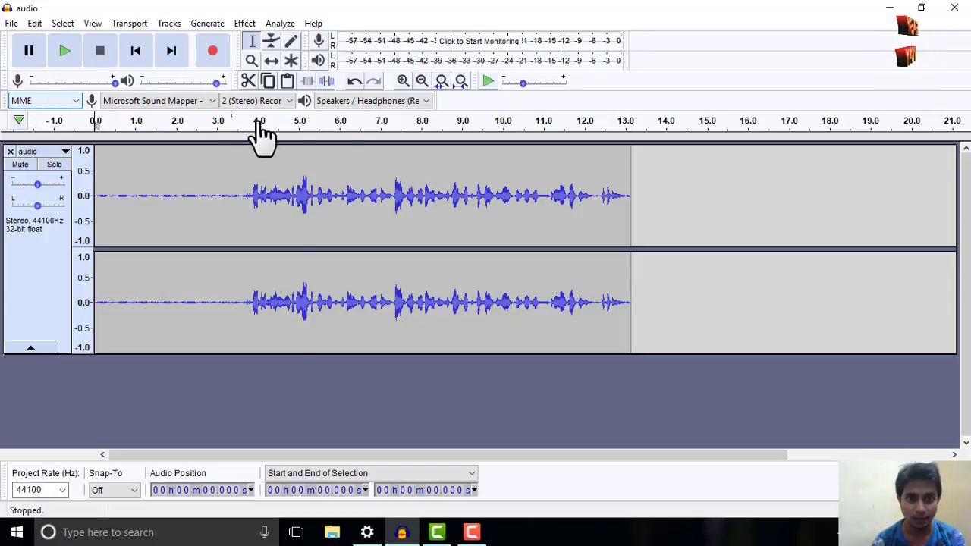
{"action": "left_click", "coordinate": [427, 100]}
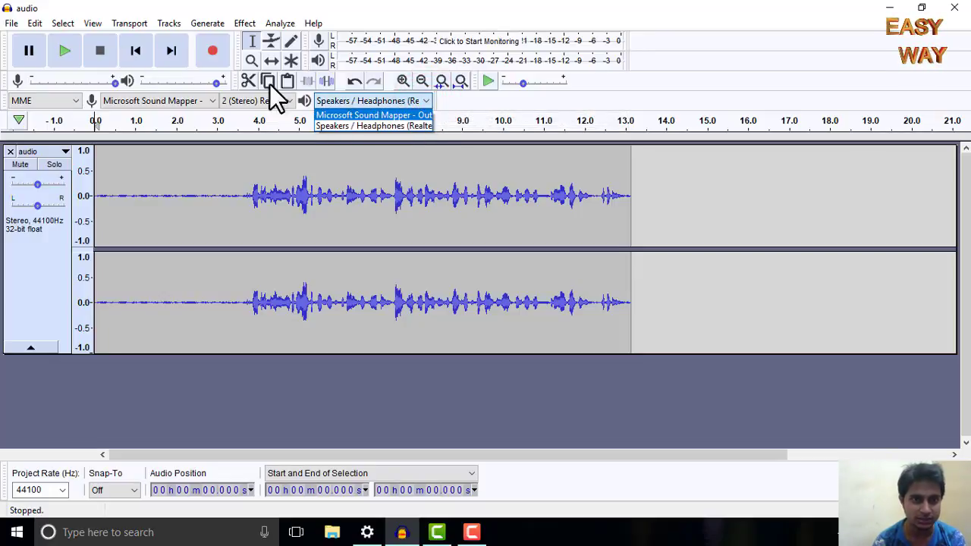
{"action": "left_click", "coordinate": [213, 101]}
{"action": "left_click", "coordinate": [207, 101]}
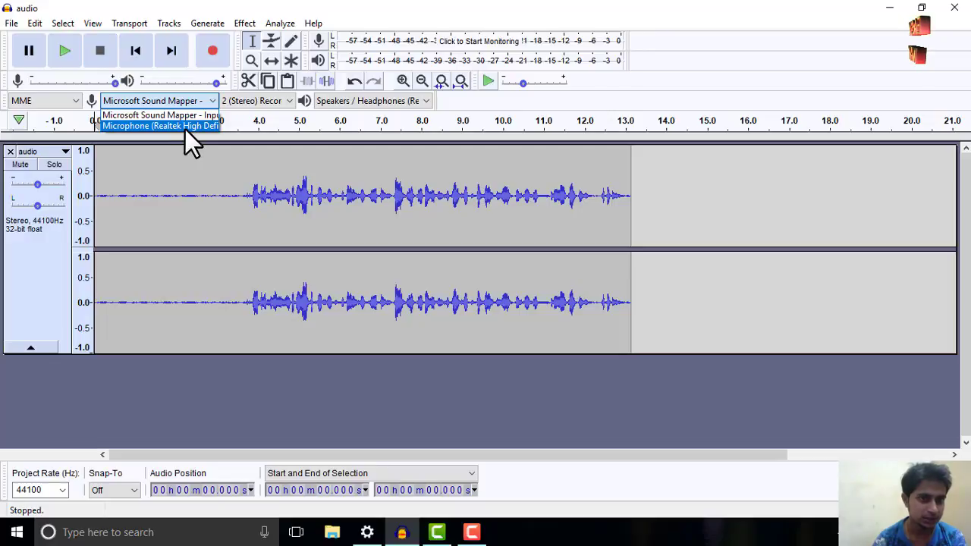
{"action": "left_click", "coordinate": [705, 16]}
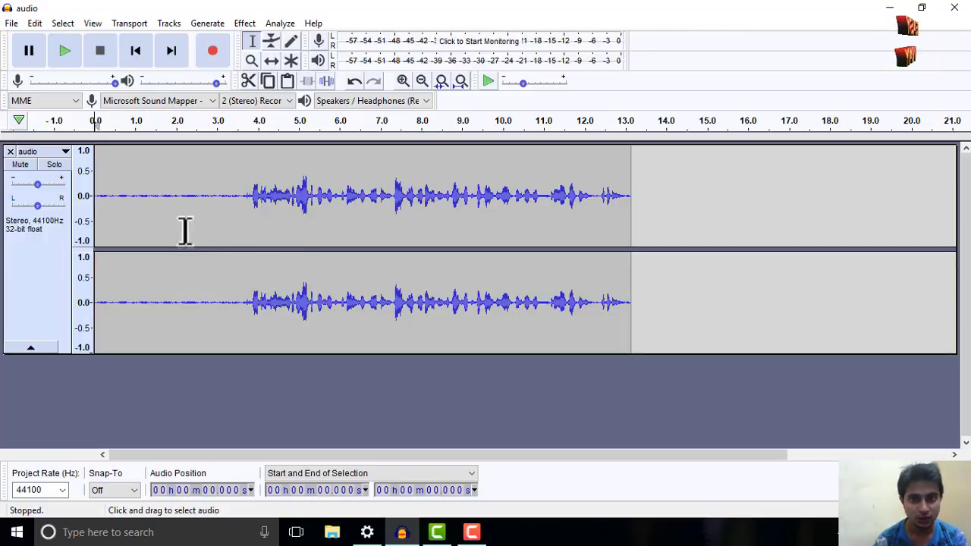
Select the quiet stretch before the speech, from about 0.04 s to 3.46 s, and play it to hear the background noise.
{"action": "left_click", "coordinate": [402, 79]}
{"action": "left_click", "coordinate": [402, 79]}
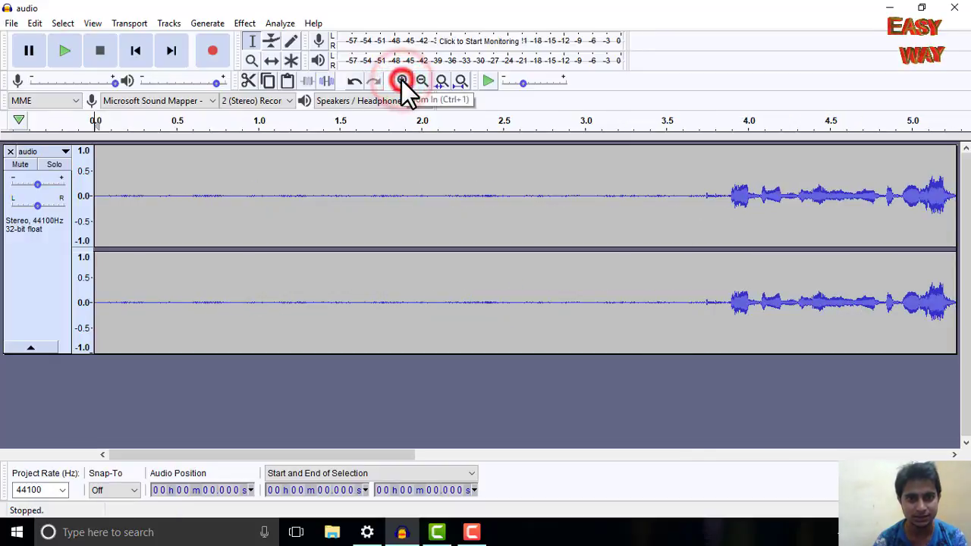
{"action": "left_click", "coordinate": [422, 79]}
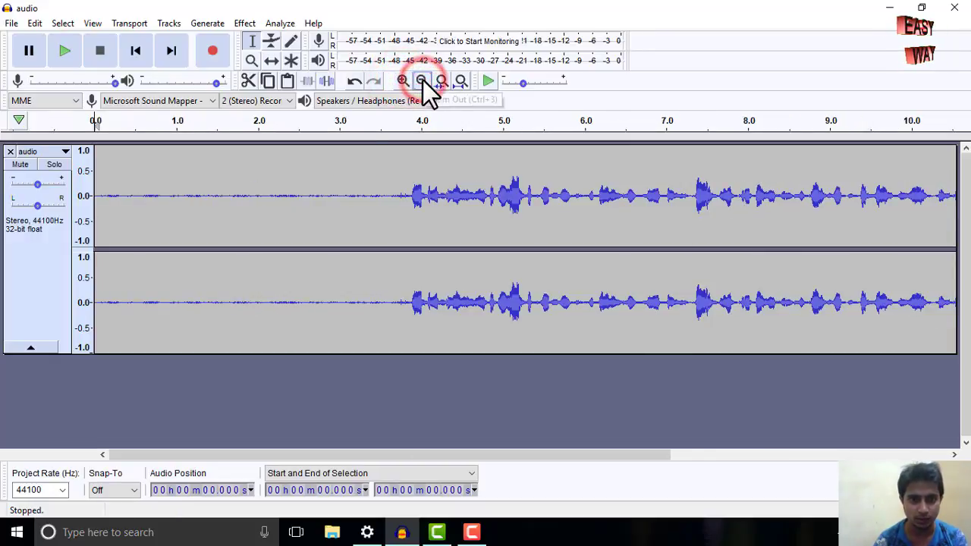
{"action": "left_click_drag", "start_coordinate": [100, 196], "coordinate": [413, 274]}
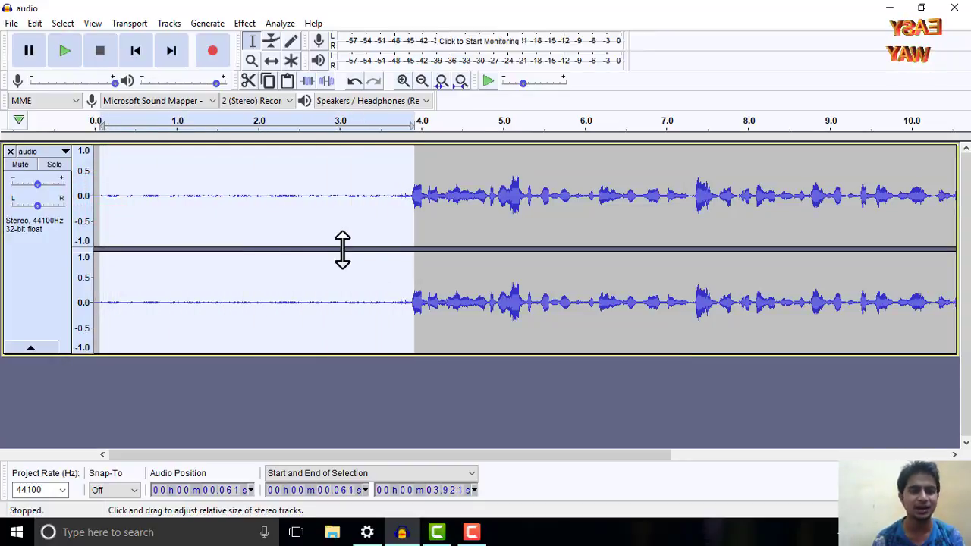
{"action": "left_click", "coordinate": [104, 197]}
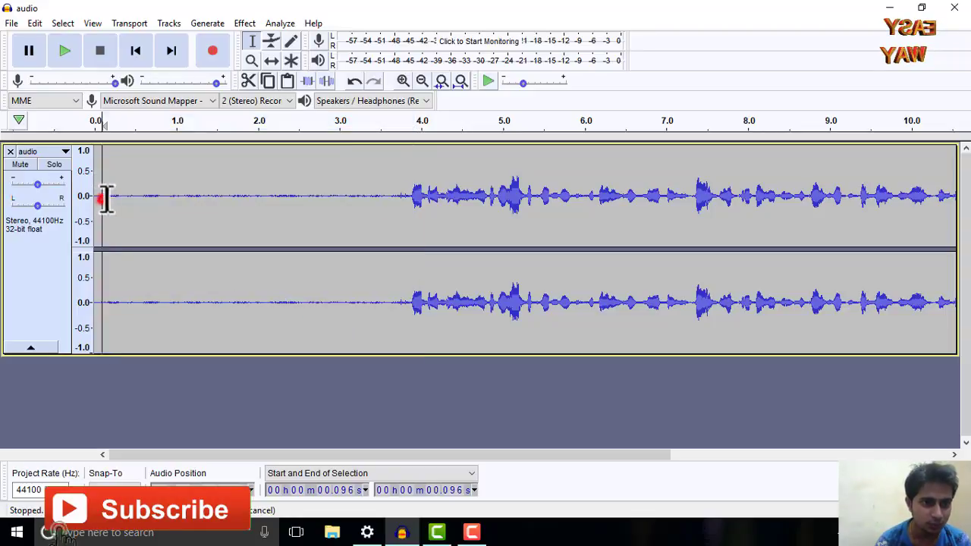
{"action": "left_click_drag", "start_coordinate": [106, 199], "coordinate": [385, 236]}
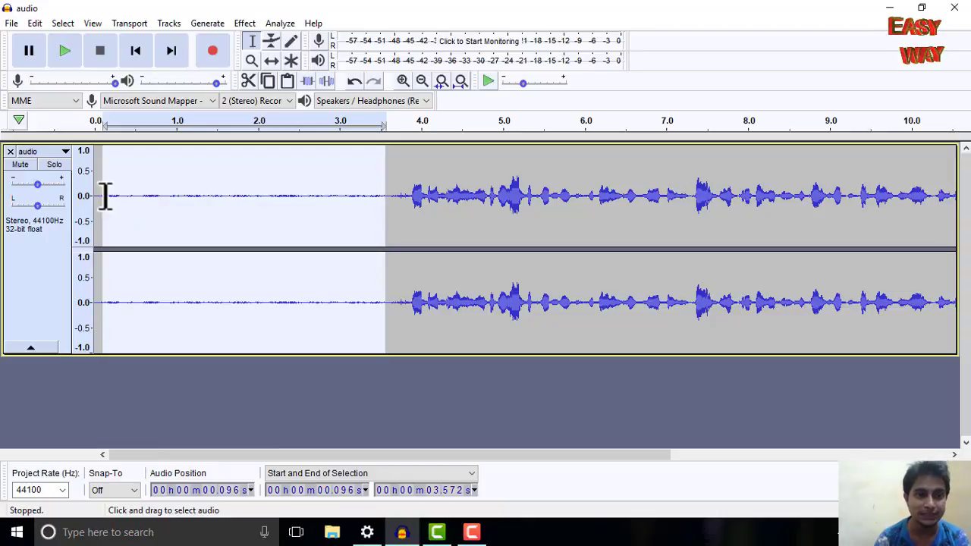
{"action": "left_click_drag", "start_coordinate": [107, 196], "coordinate": [397, 228]}
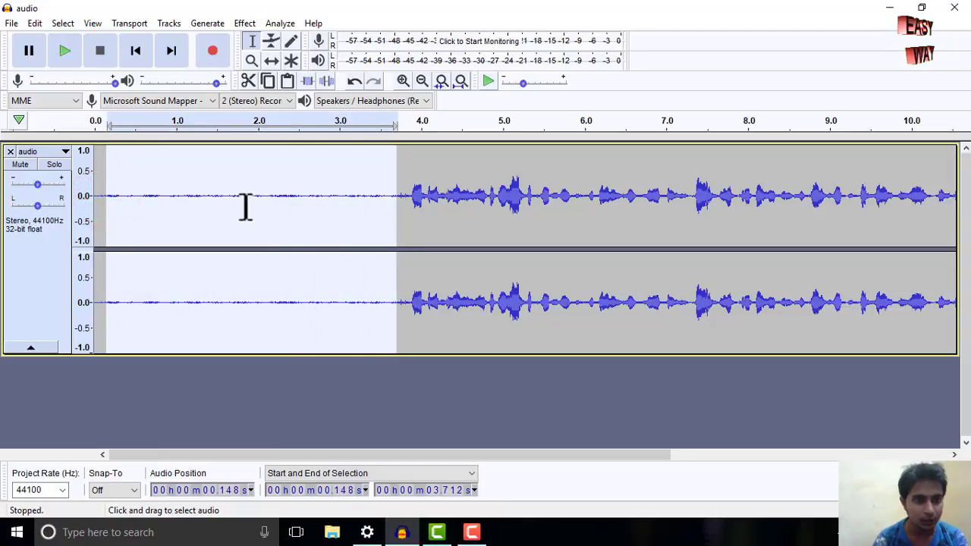
{"action": "left_click", "coordinate": [102, 195]}
{"action": "left_click_drag", "start_coordinate": [102, 195], "coordinate": [396, 224]}
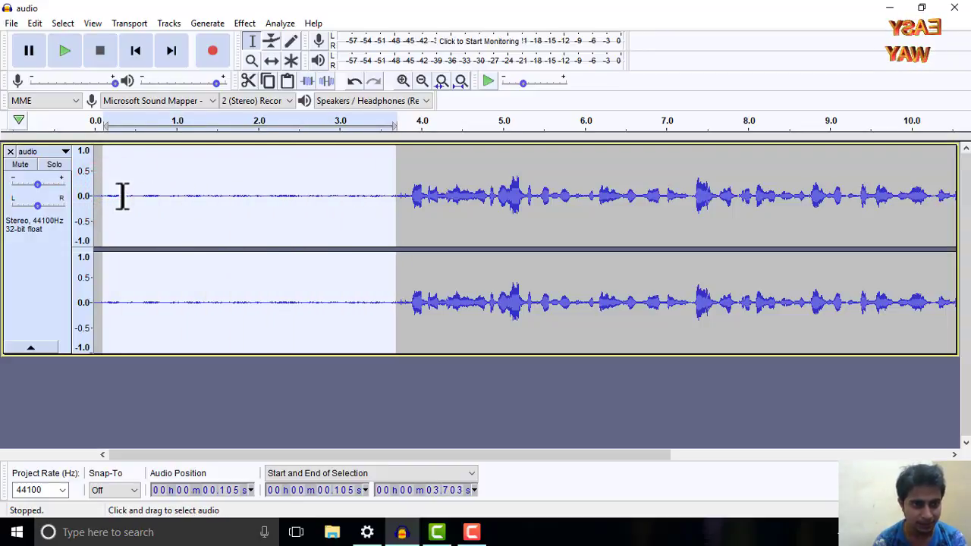
{"action": "left_click_drag", "start_coordinate": [97, 195], "coordinate": [377, 241]}
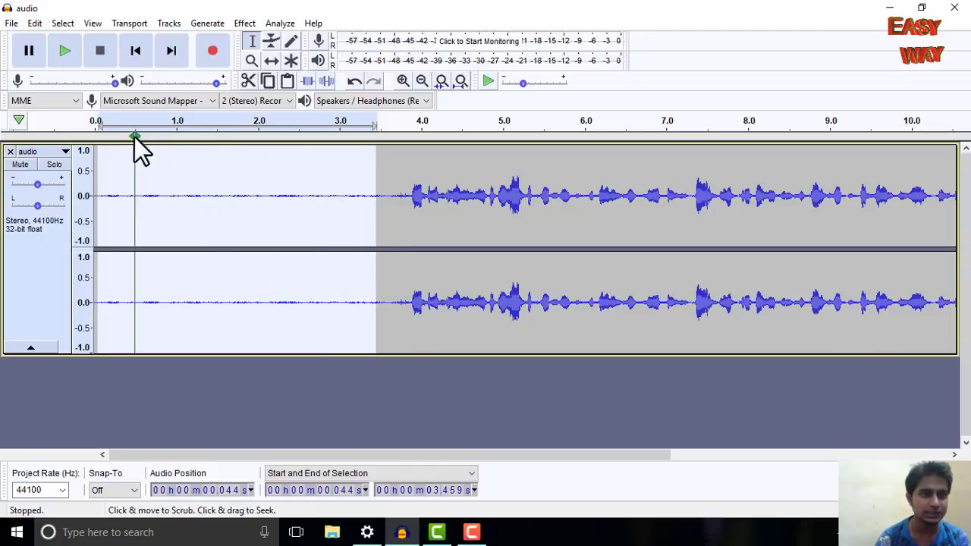
{"action": "left_click", "coordinate": [63, 52]}
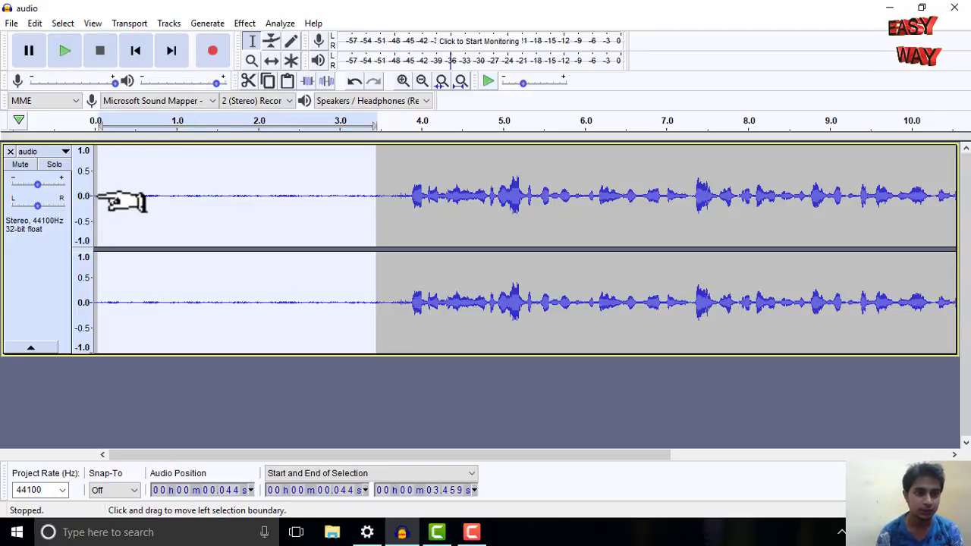
Capture a noise profile with Noise Reduction from the quiet stretch between about 0.1 s and 3.38 s.
{"action": "left_click_drag", "start_coordinate": [103, 197], "coordinate": [369, 230]}
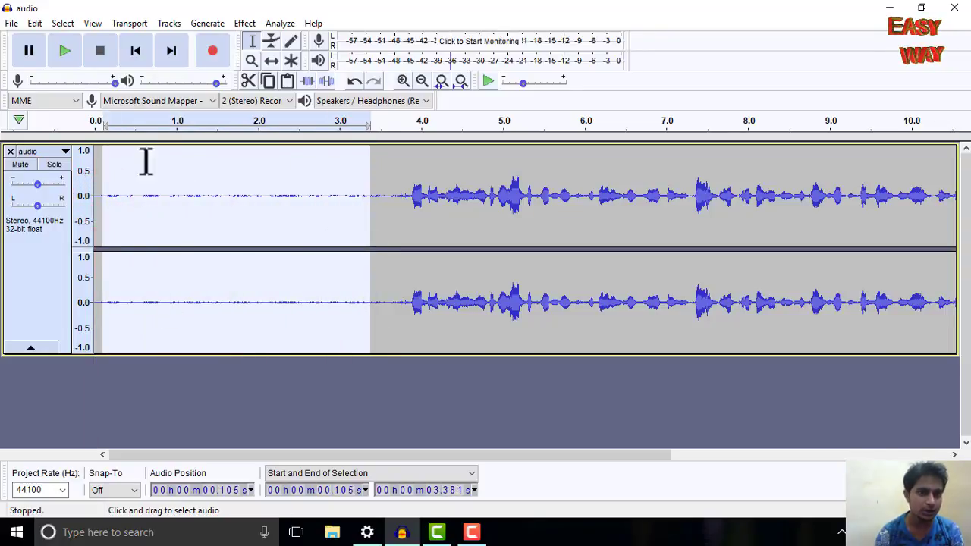
{"action": "left_click", "coordinate": [243, 24]}
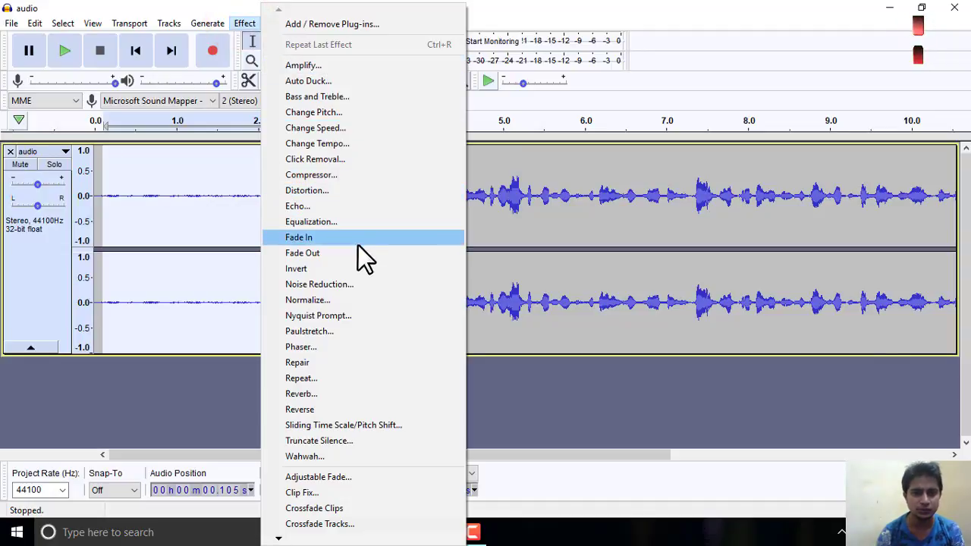
{"action": "left_click", "coordinate": [316, 284]}
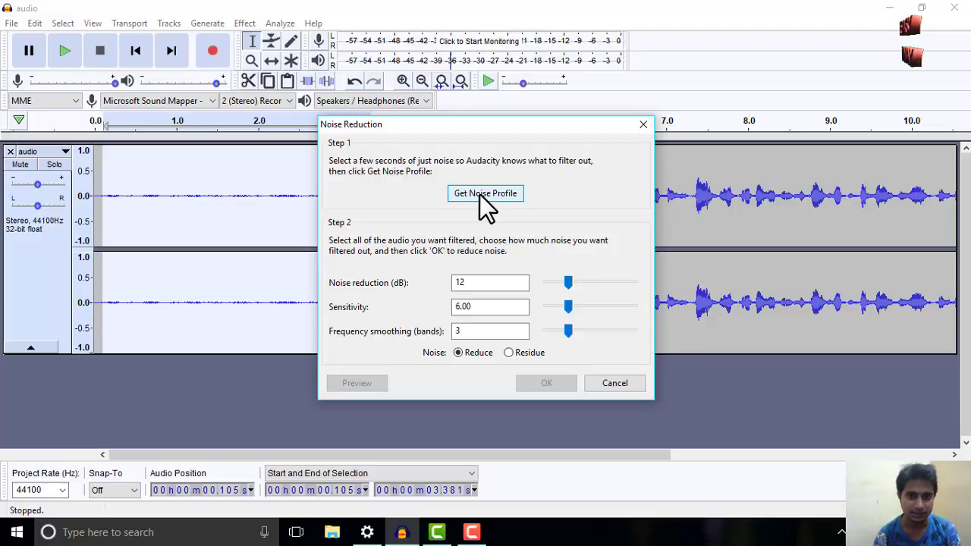
{"action": "left_click", "coordinate": [486, 193]}
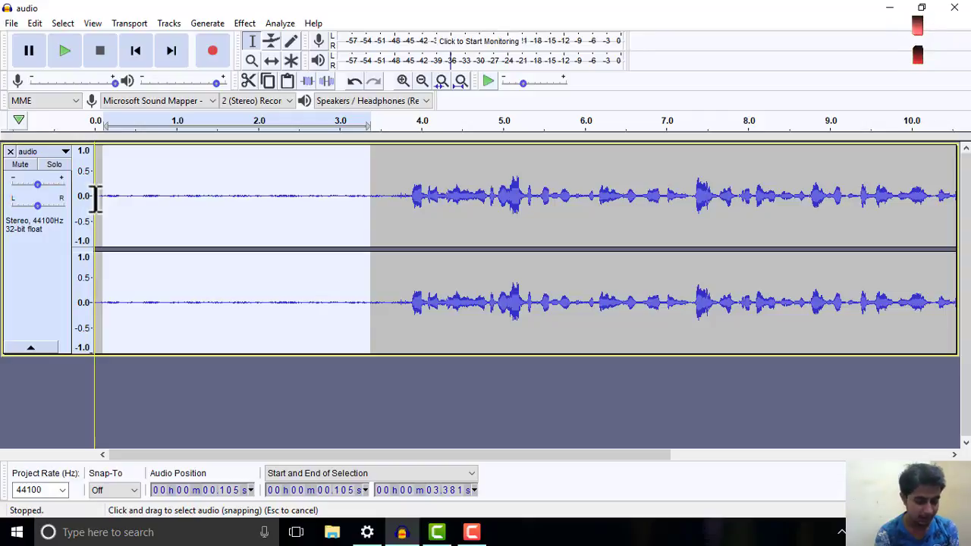
Apply Noise Reduction to the entire audio track at 12 dB, sensitivity 6.00 and 3 frequency smoothing bands.
{"action": "key", "text": "ctrl+a"}
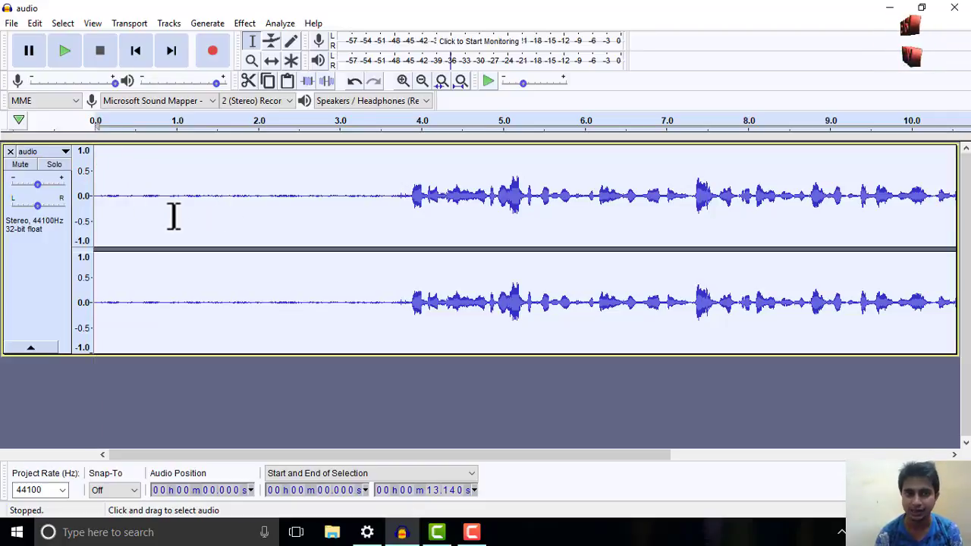
{"action": "left_click", "coordinate": [247, 25]}
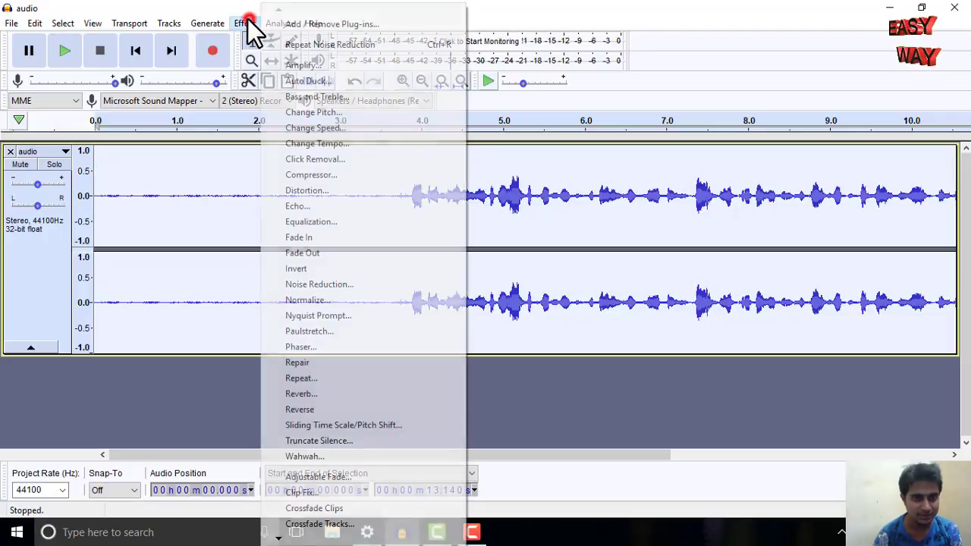
{"action": "left_click", "coordinate": [316, 284]}
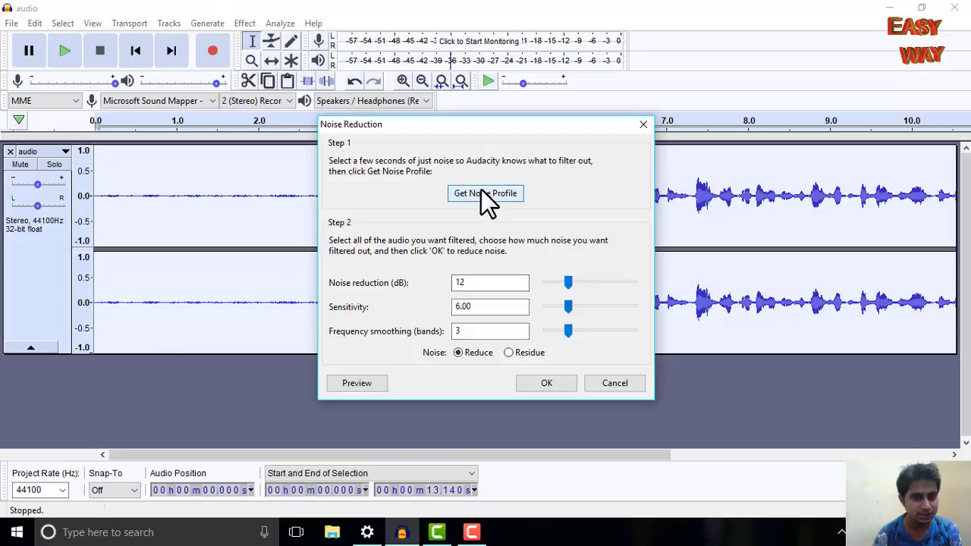
{"action": "left_click", "coordinate": [549, 383]}
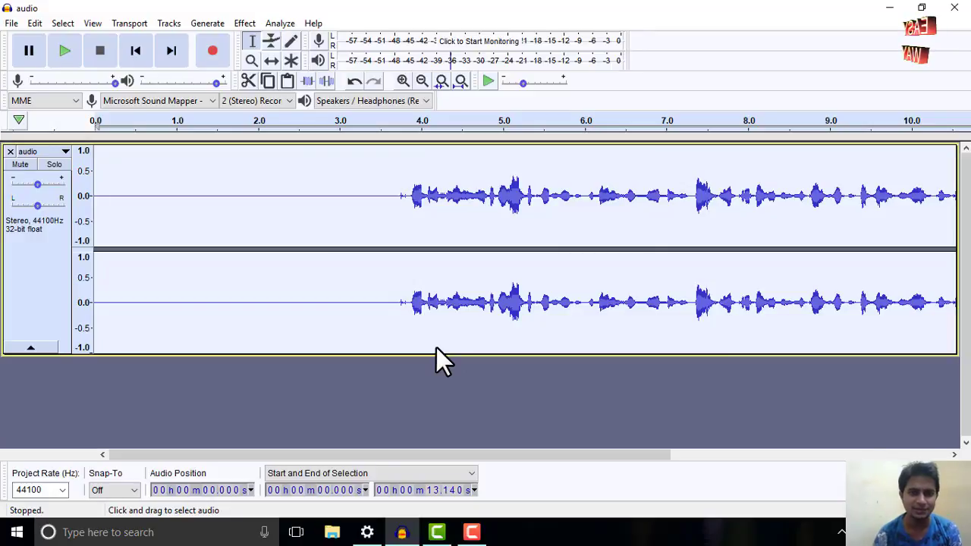
Play the noise-reduced stretch before the speech, from about 0.21 s to 3.47 s, and pause playback.
{"action": "left_click_drag", "start_coordinate": [111, 196], "coordinate": [376, 236]}
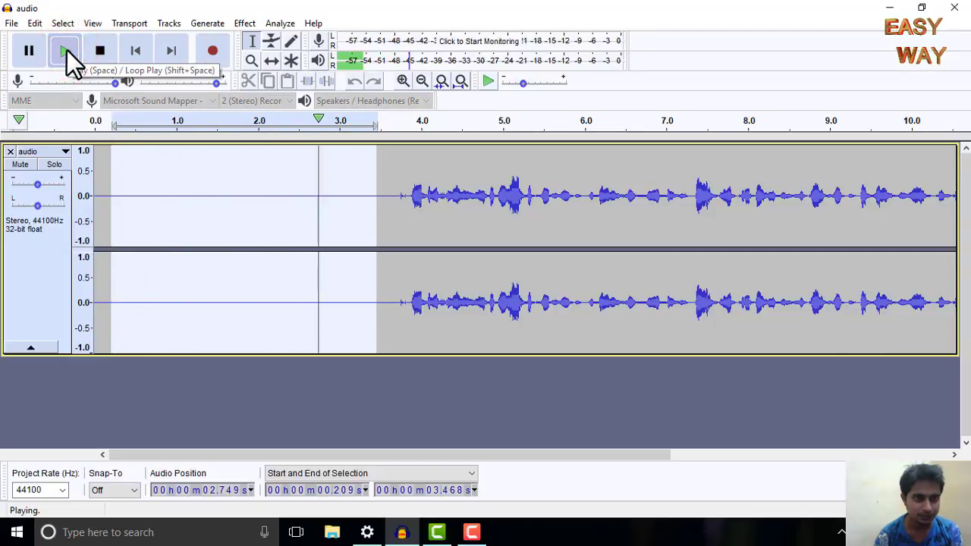
{"action": "left_click", "coordinate": [29, 50]}
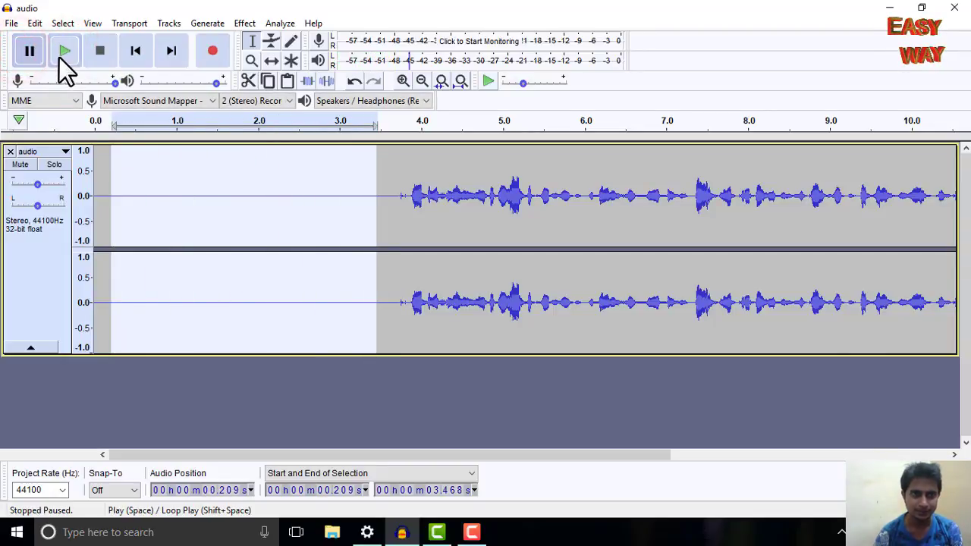
Play the noise-reduced audio from about 1.03 s to 9.05 s, covering the quiet stretch and the speech.
{"action": "left_click", "coordinate": [58, 54]}
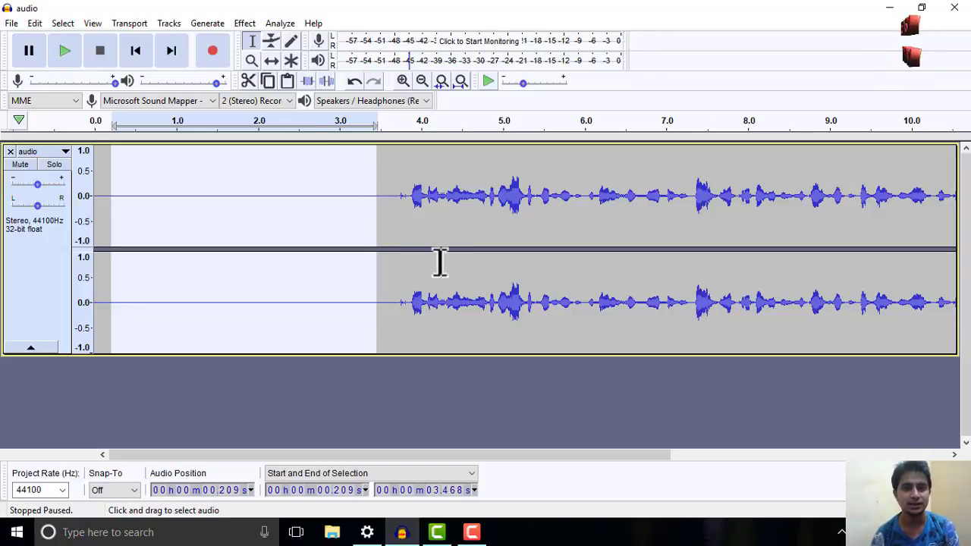
{"action": "left_click_drag", "start_coordinate": [179, 178], "coordinate": [833, 225]}
{"action": "left_click", "coordinate": [64, 54]}
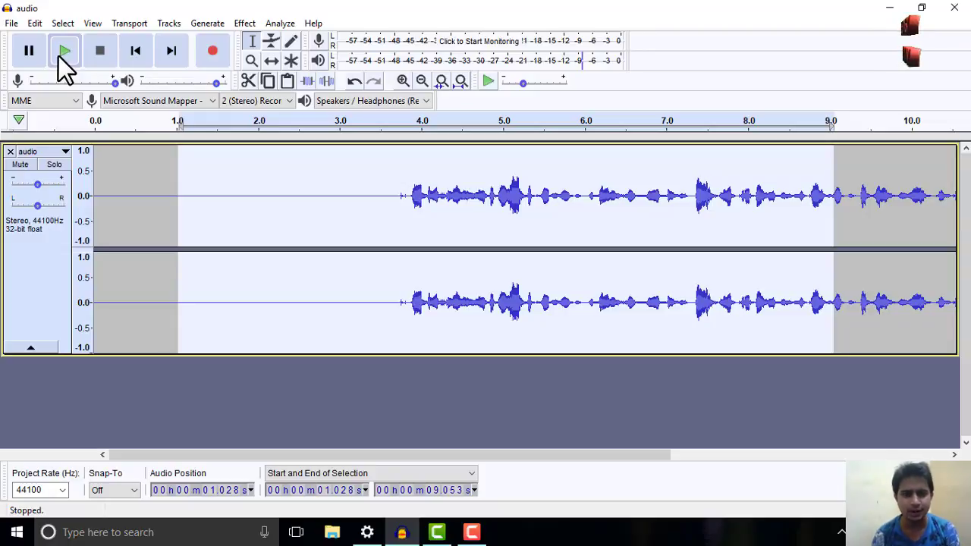
Capture a noise profile with Noise Reduction from the quiet stretch between about 0.30 s and 3.10 s.
{"action": "left_click_drag", "start_coordinate": [119, 201], "coordinate": [347, 220]}
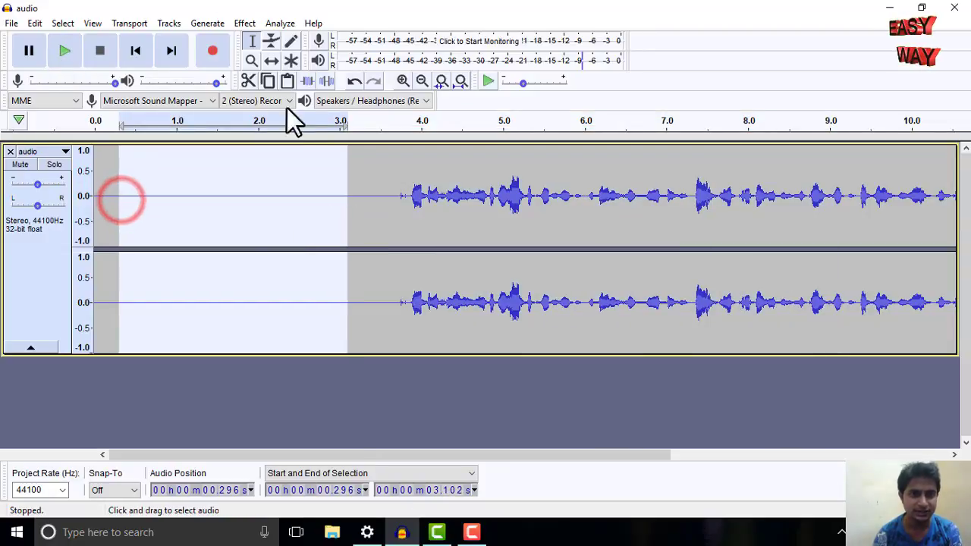
{"action": "left_click", "coordinate": [244, 22]}
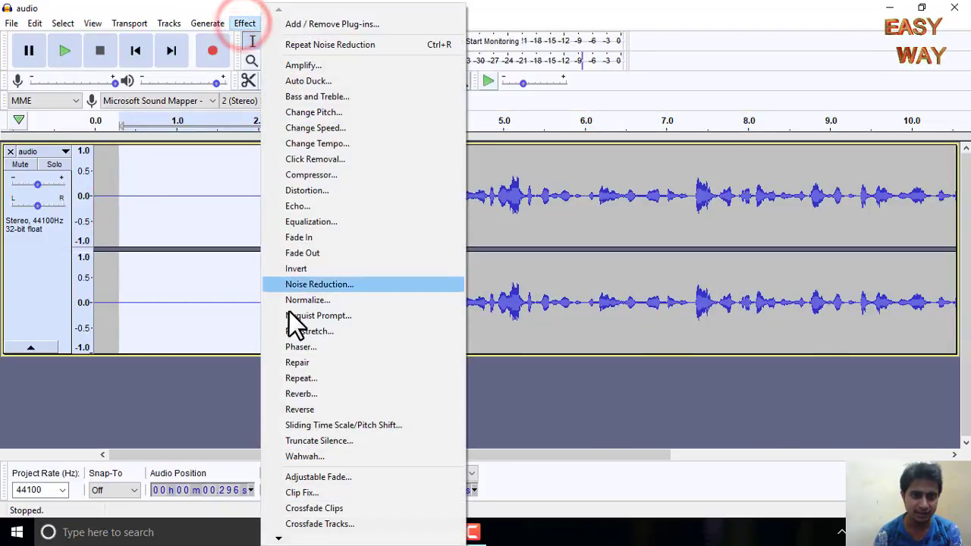
{"action": "left_click", "coordinate": [296, 284]}
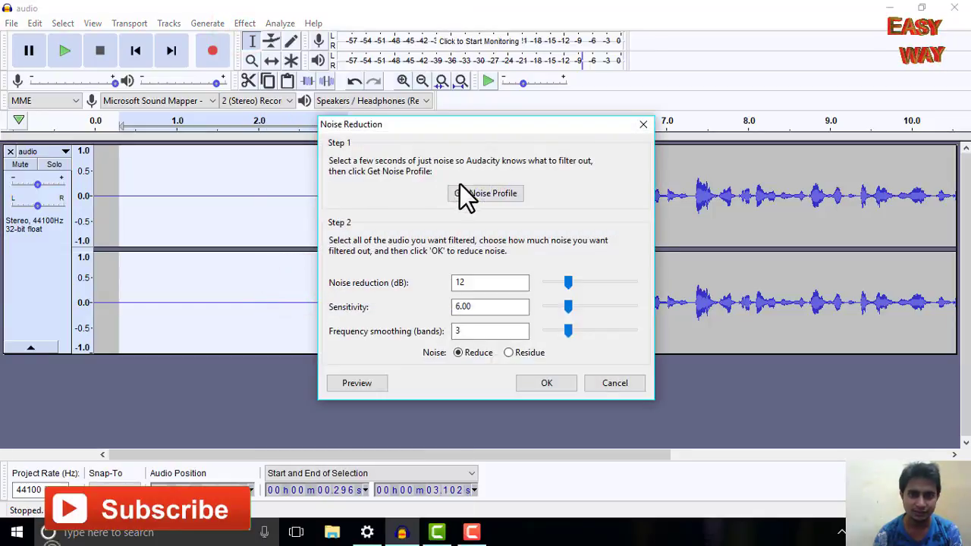
{"action": "left_click", "coordinate": [468, 195]}
Apply Noise Reduction to the entire audio track again, using the newly captured noise profile.
{"action": "key", "text": "ctrl+a"}
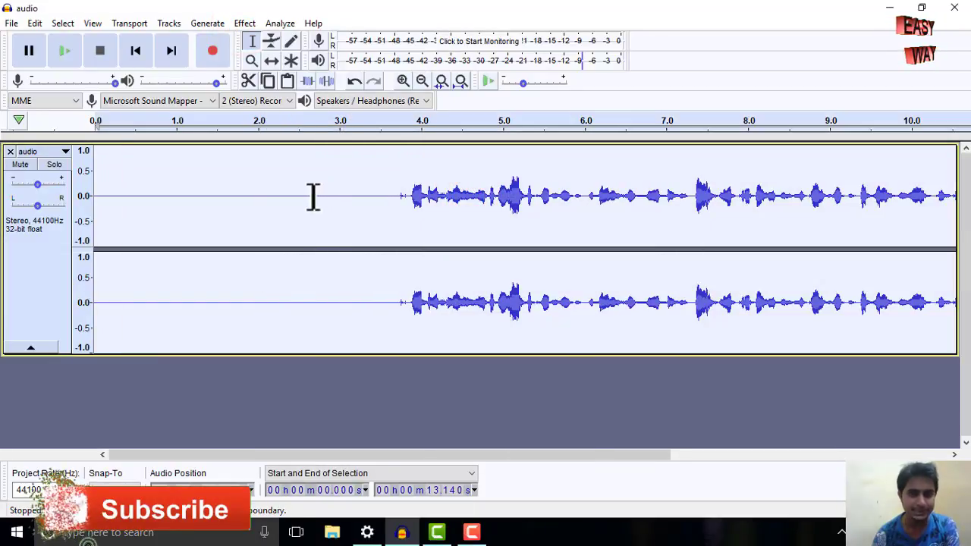
{"action": "left_click", "coordinate": [239, 24]}
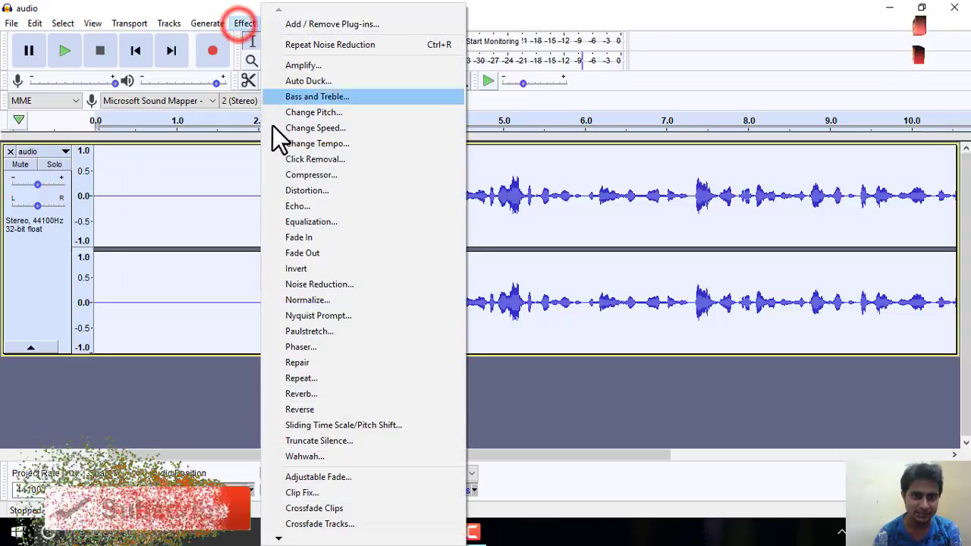
{"action": "left_click", "coordinate": [286, 286]}
{"action": "left_click", "coordinate": [546, 383]}
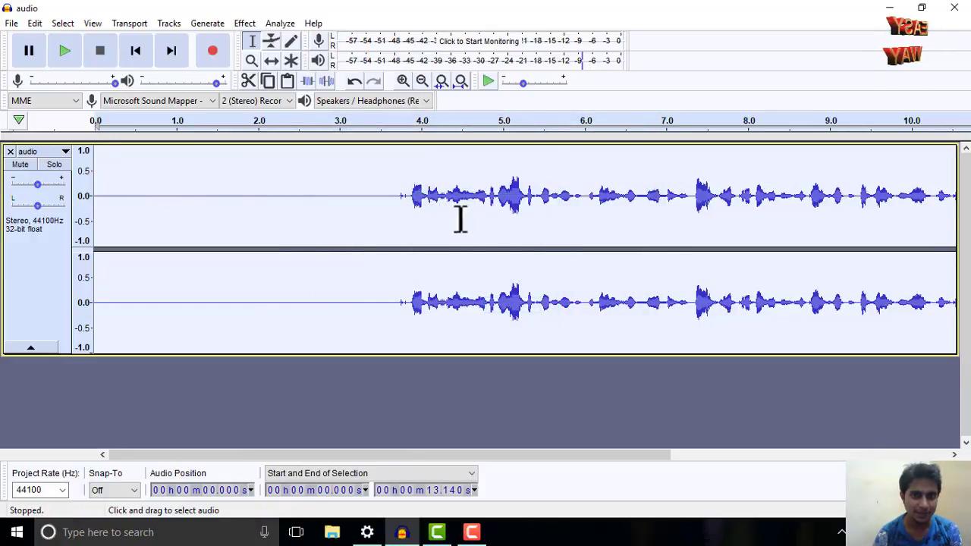
Select the quiet stretch before the speech, from about 0.43 s to 3.73 s, and look over the available effects.
{"action": "left_click_drag", "start_coordinate": [116, 192], "coordinate": [839, 231]}
{"action": "left_click", "coordinate": [396, 202]}
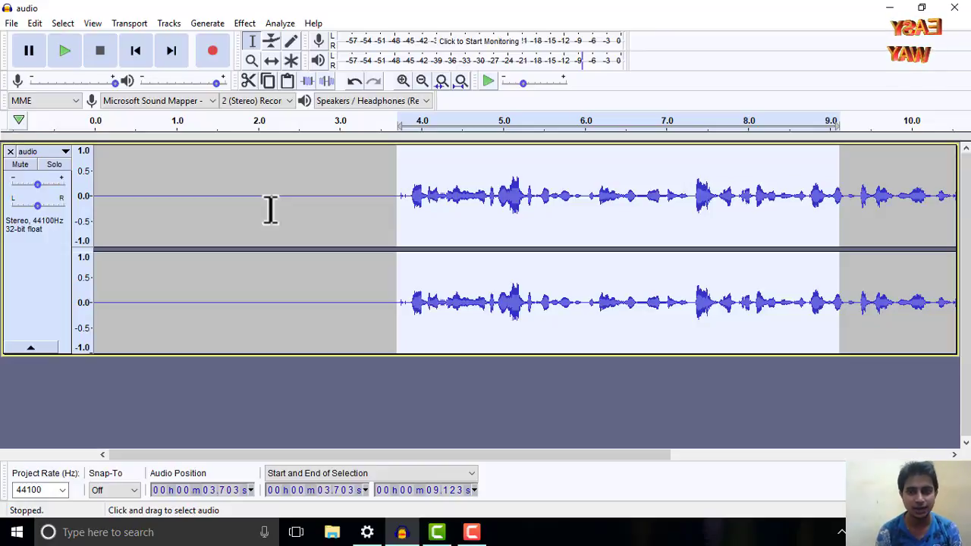
{"action": "left_click_drag", "start_coordinate": [131, 199], "coordinate": [397, 221]}
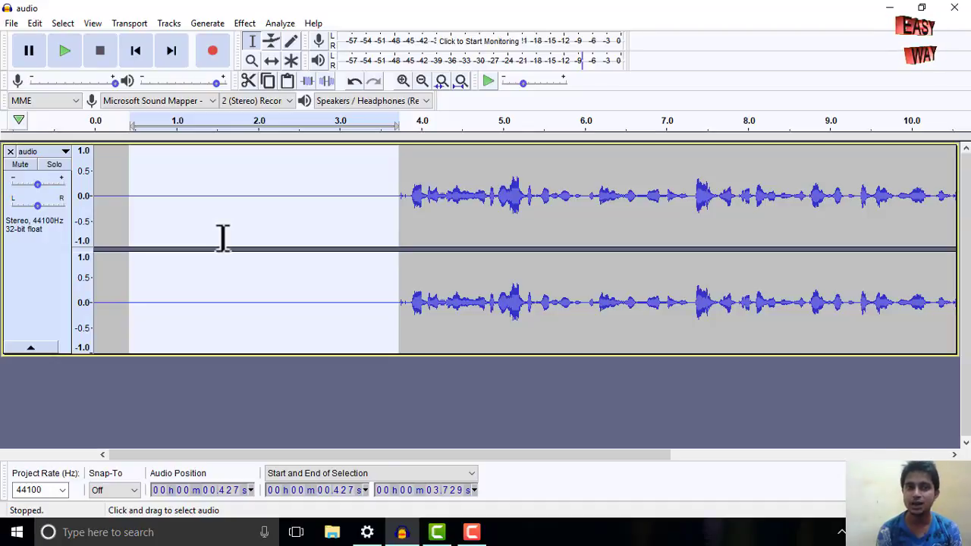
{"action": "left_click", "coordinate": [243, 24]}
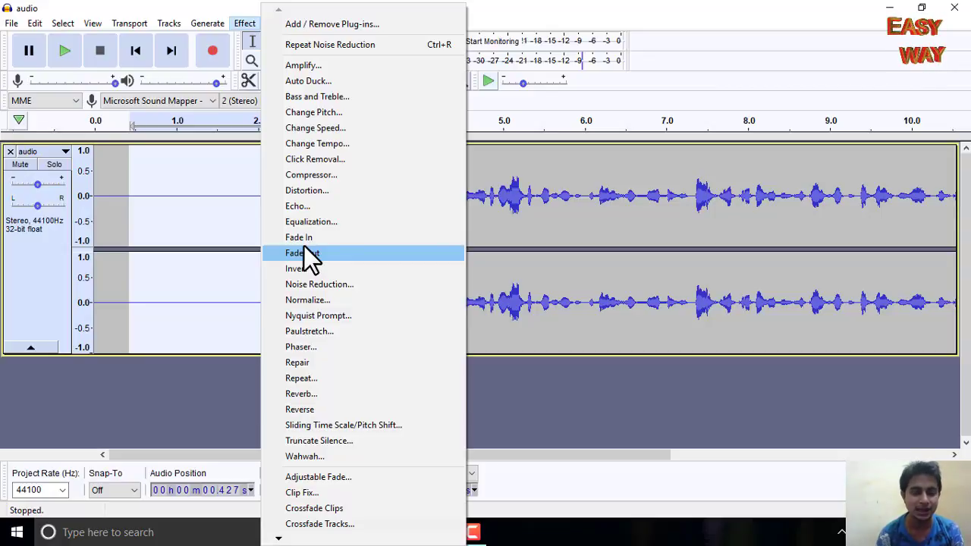
{"action": "left_click", "coordinate": [200, 400]}
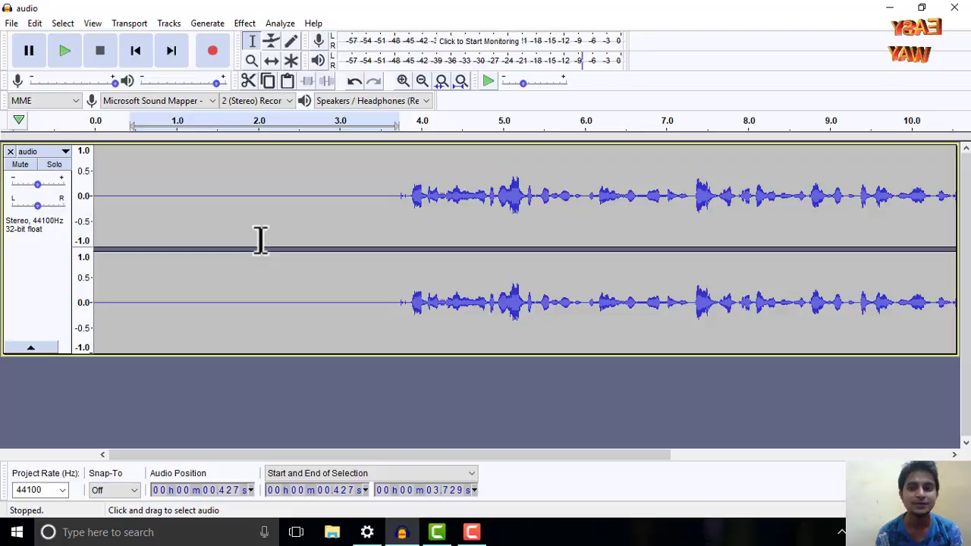
Export the audio to the desktop as a WAV (Microsoft) signed 16-bit PCM file named myaudio.
{"action": "left_click", "coordinate": [11, 23]}
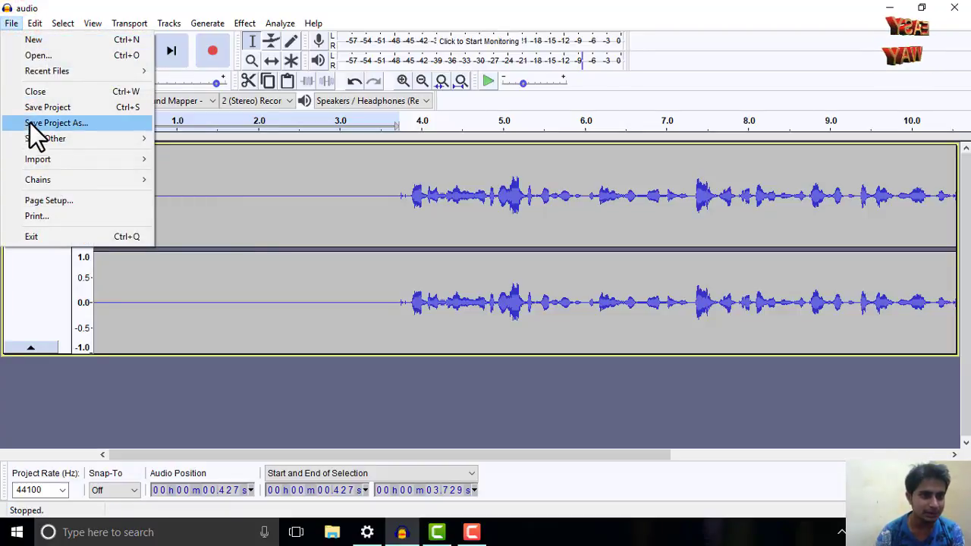
{"action": "mouse_move", "coordinate": [44, 138]}
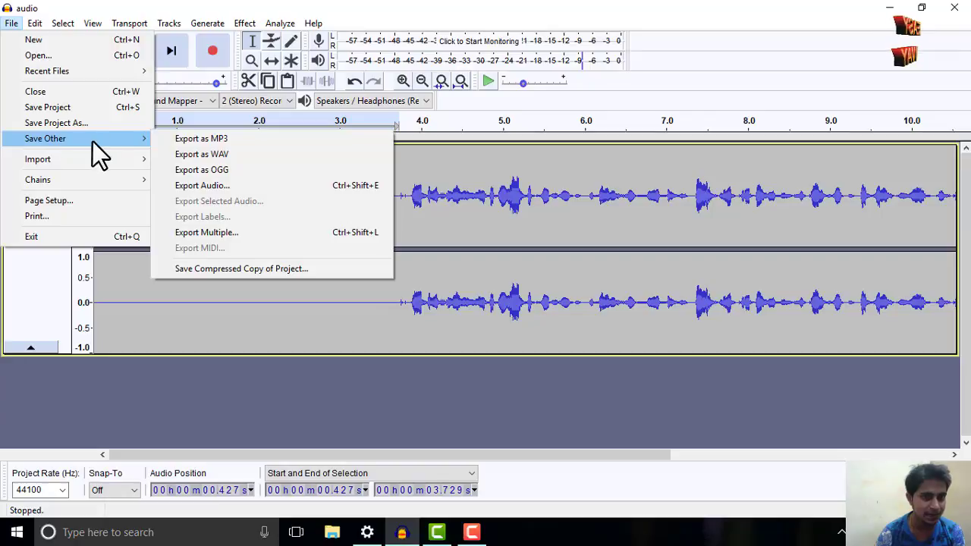
{"action": "left_click", "coordinate": [230, 158]}
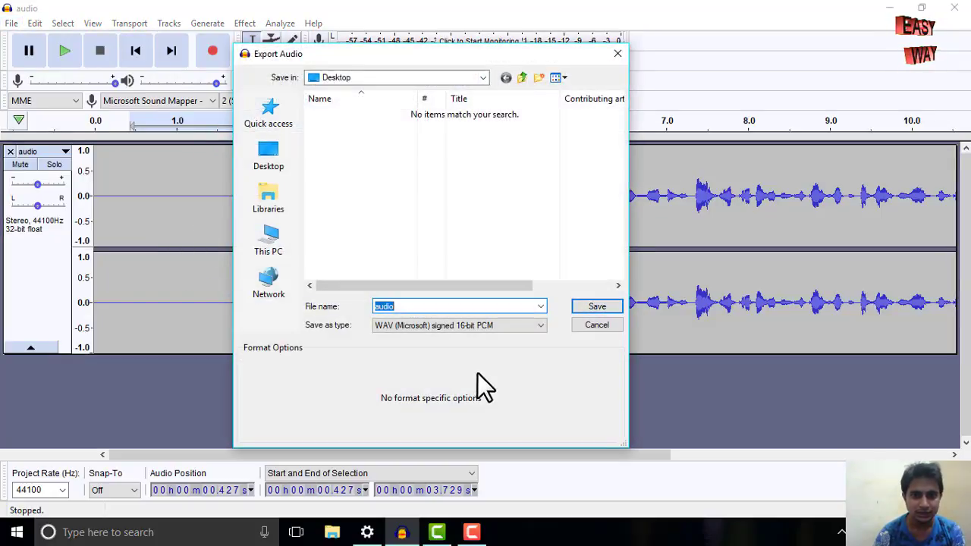
{"action": "double_click", "coordinate": [428, 305]}
{"action": "type", "text": "my"}
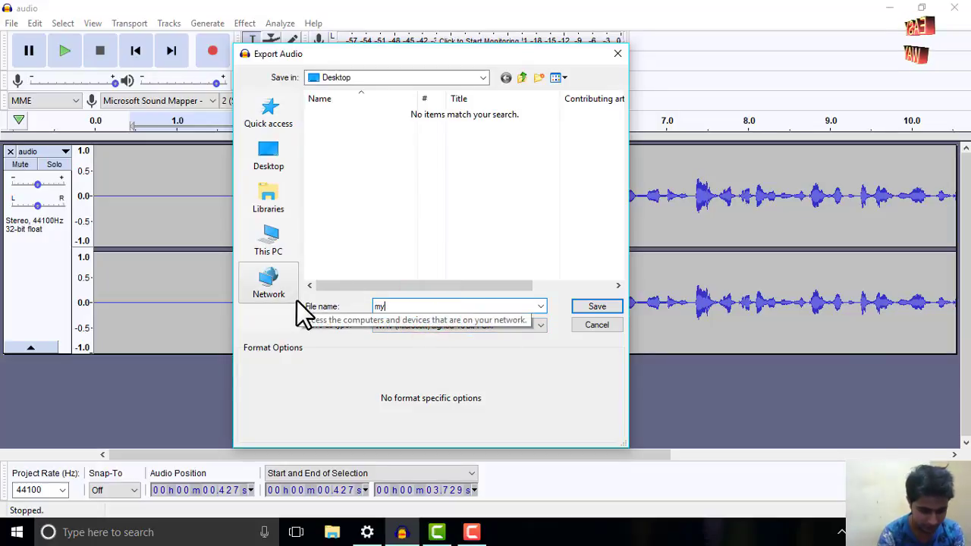
{"action": "type", "text": "audi"}
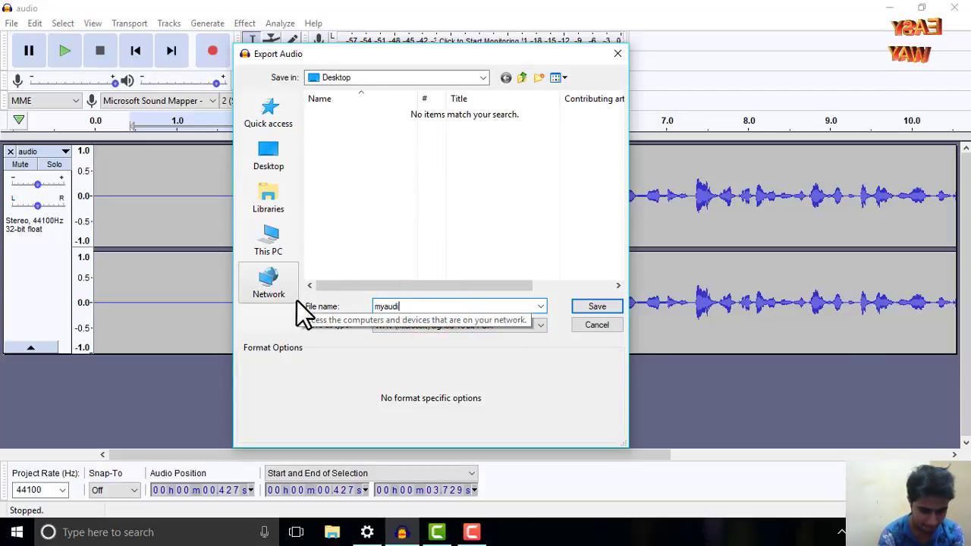
{"action": "type", "text": "o"}
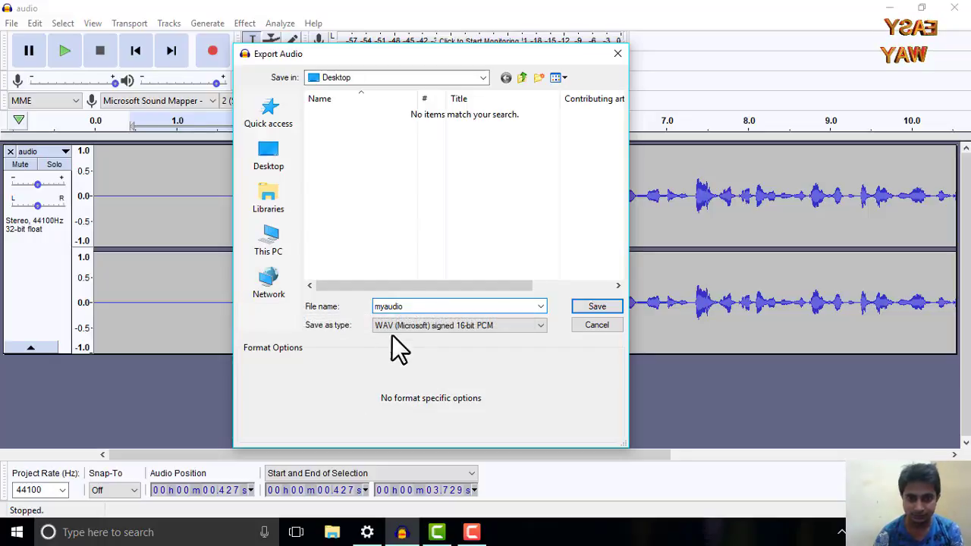
{"action": "left_click", "coordinate": [592, 311]}
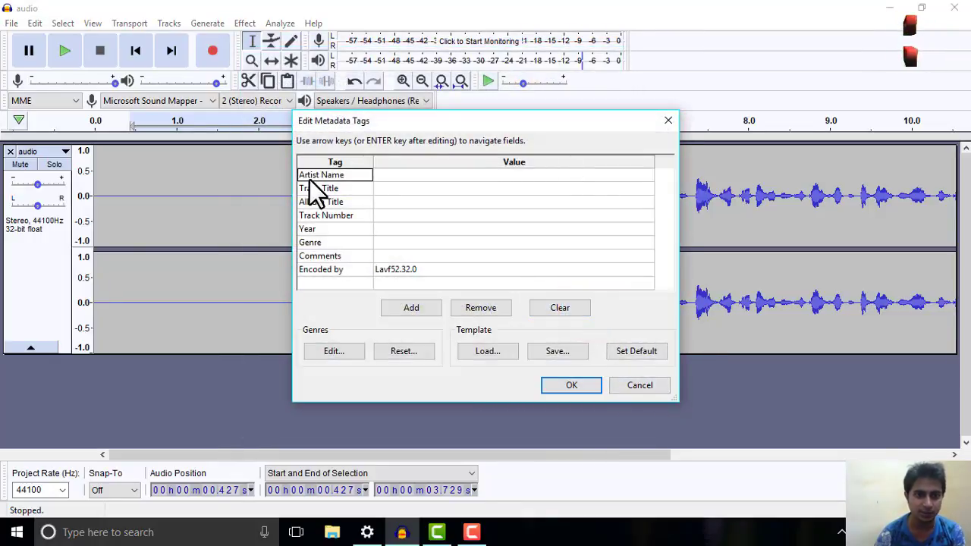
Go through the metadata tag values from Artist Name to Comments, leave them blank, and accept the tags to finish the export.
{"action": "left_click", "coordinate": [407, 178]}
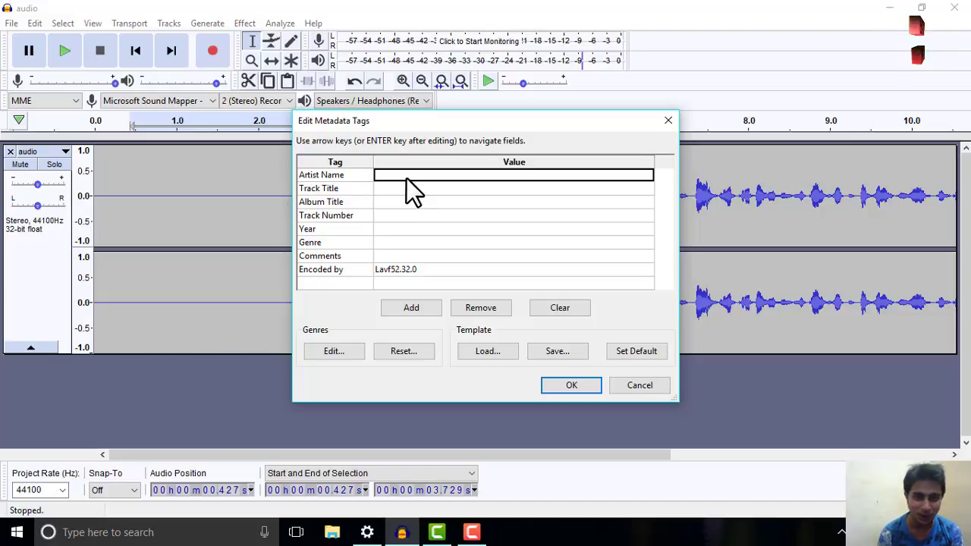
{"action": "left_click", "coordinate": [385, 189]}
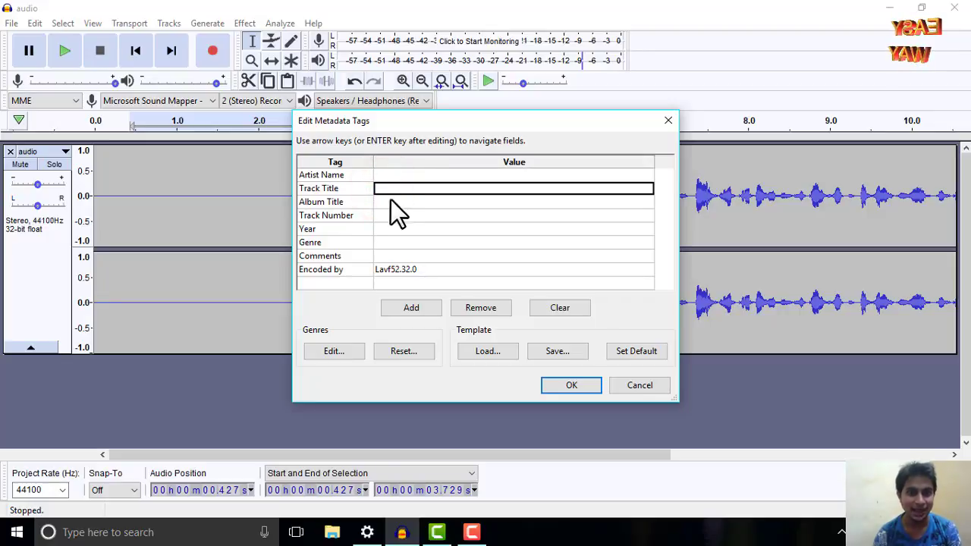
{"action": "left_click", "coordinate": [395, 202]}
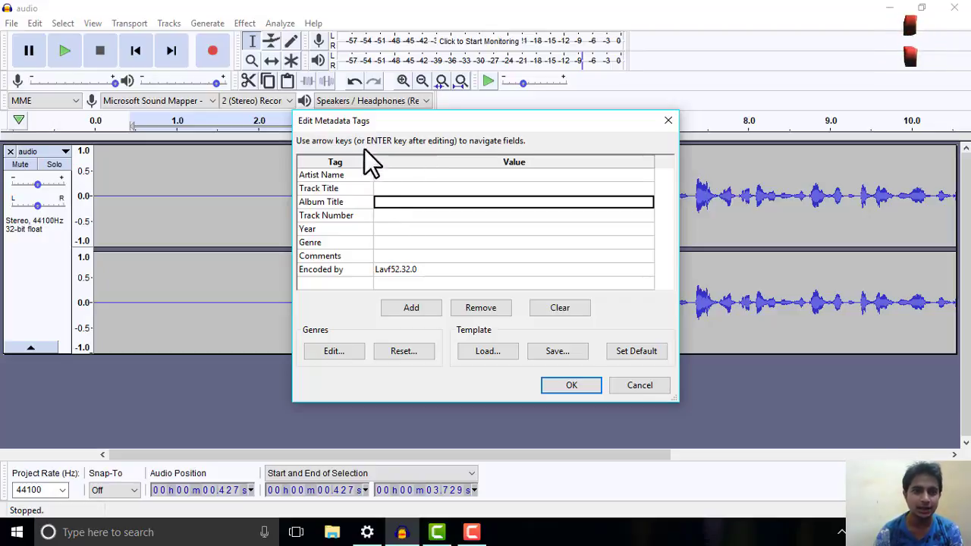
{"action": "left_click", "coordinate": [376, 215]}
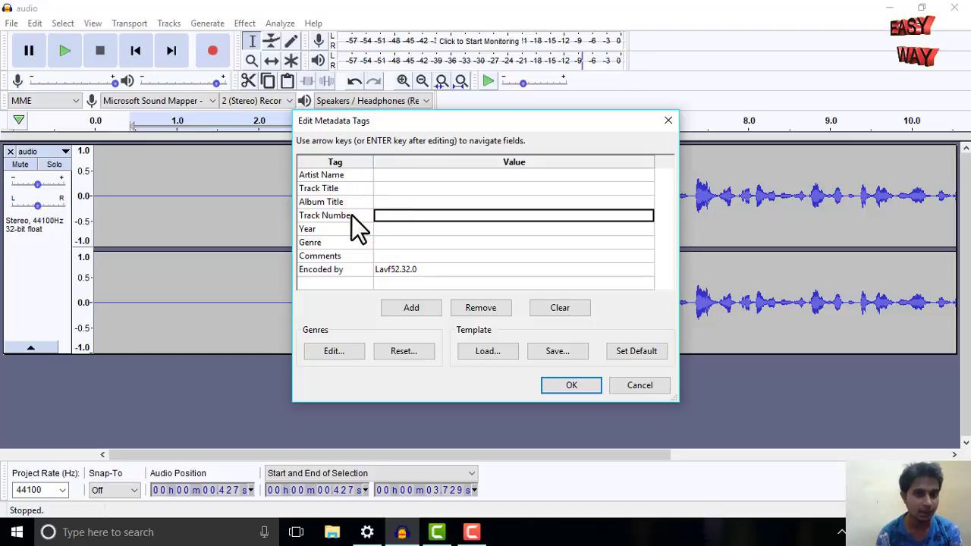
{"action": "left_click", "coordinate": [383, 229]}
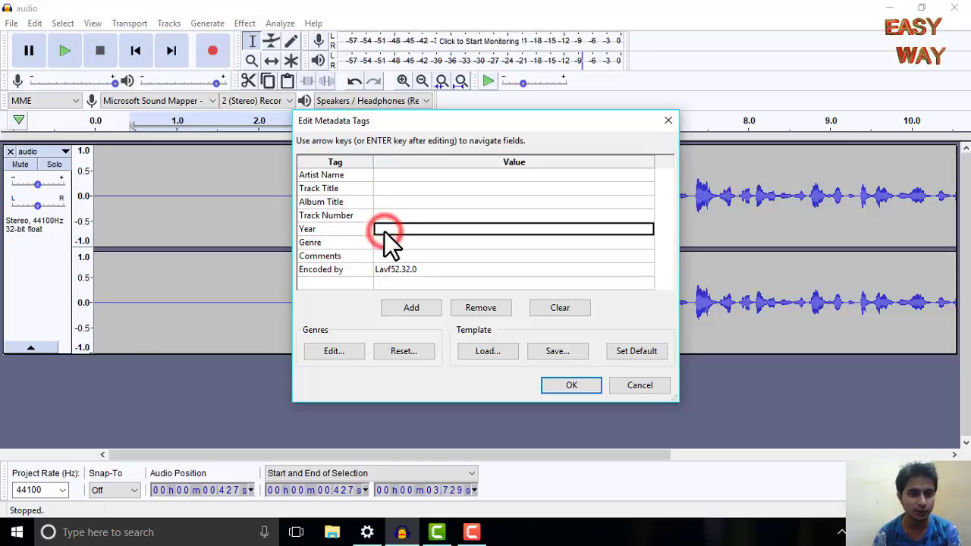
{"action": "left_click", "coordinate": [396, 258]}
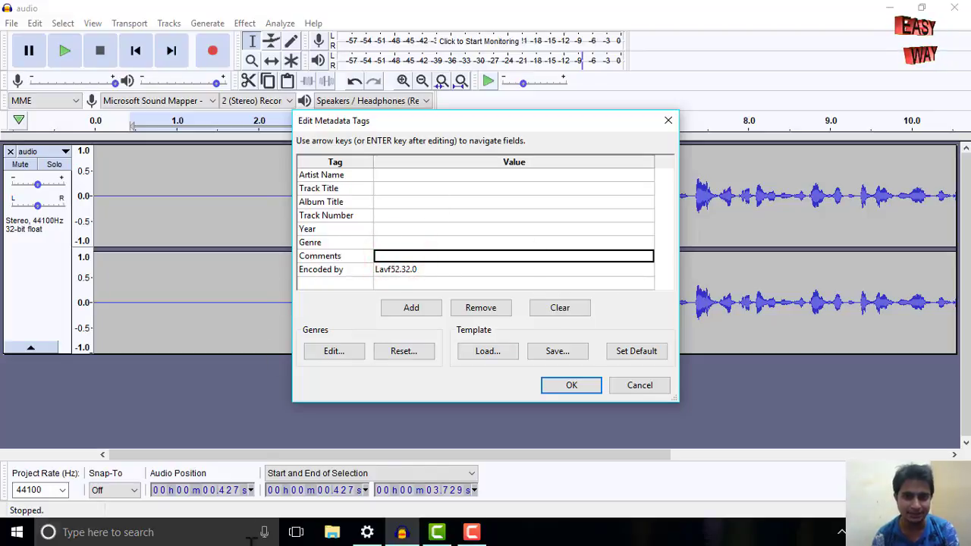
{"action": "left_click", "coordinate": [580, 384]}
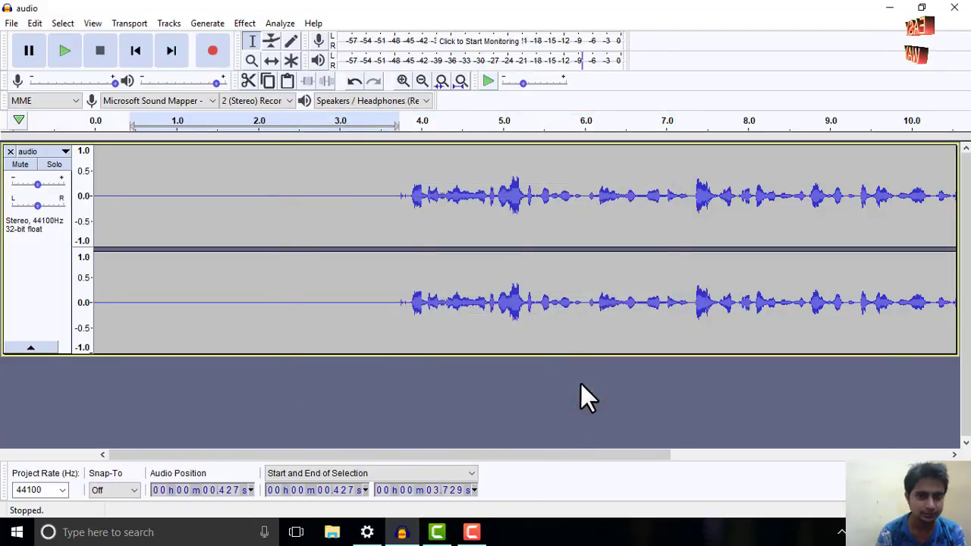
Minimize Audacity to show the desktop and move the myaudio file to the empty upper middle area.
{"action": "left_click", "coordinate": [889, 8]}
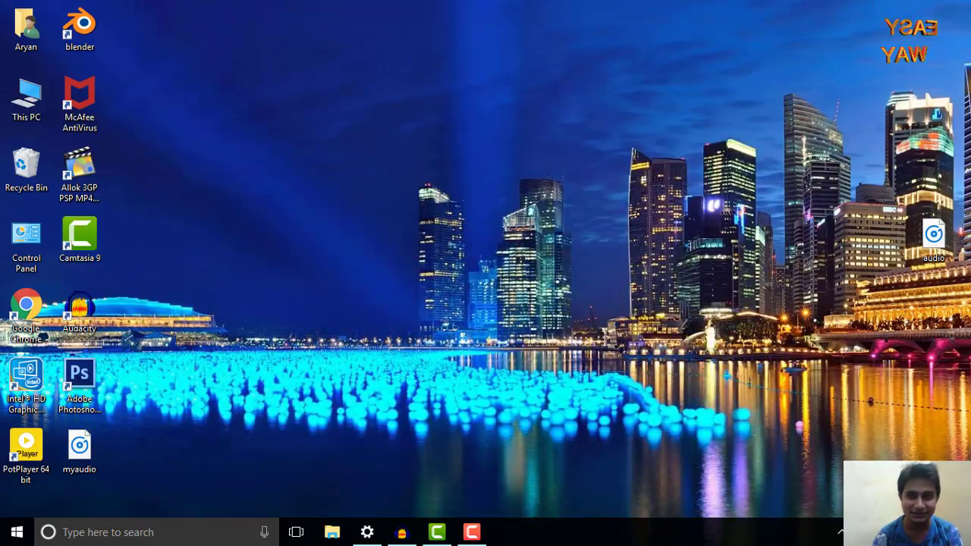
{"action": "left_click_drag", "start_coordinate": [82, 455], "coordinate": [446, 85]}
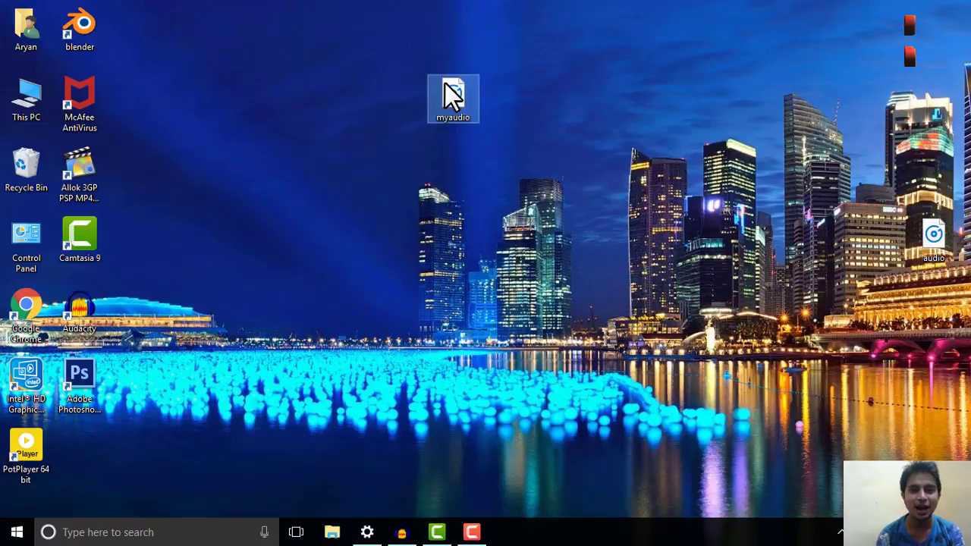
{"action": "left_click", "coordinate": [451, 91]}
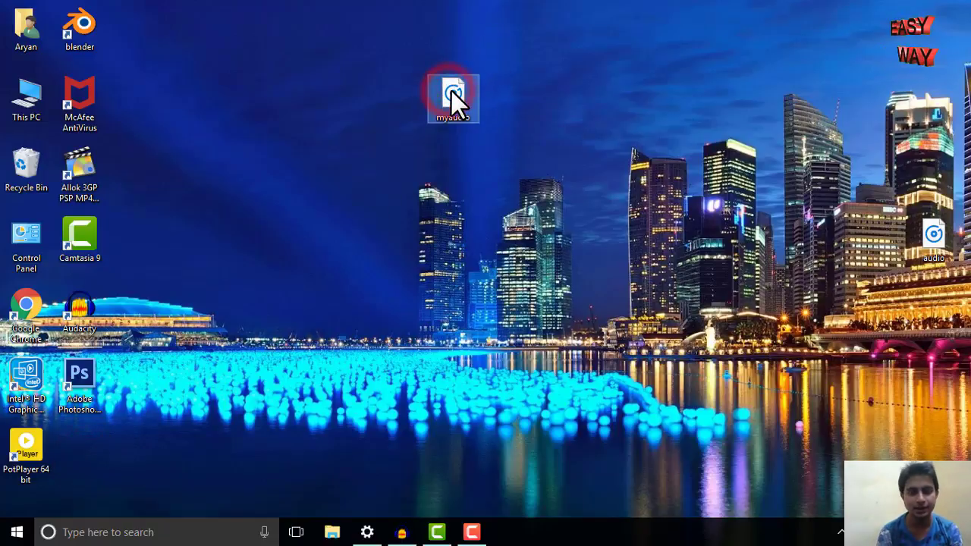
Open the myaudio file in Windows Media Player to listen to it, and adjust the playback volume.
{"action": "double_click", "coordinate": [451, 91]}
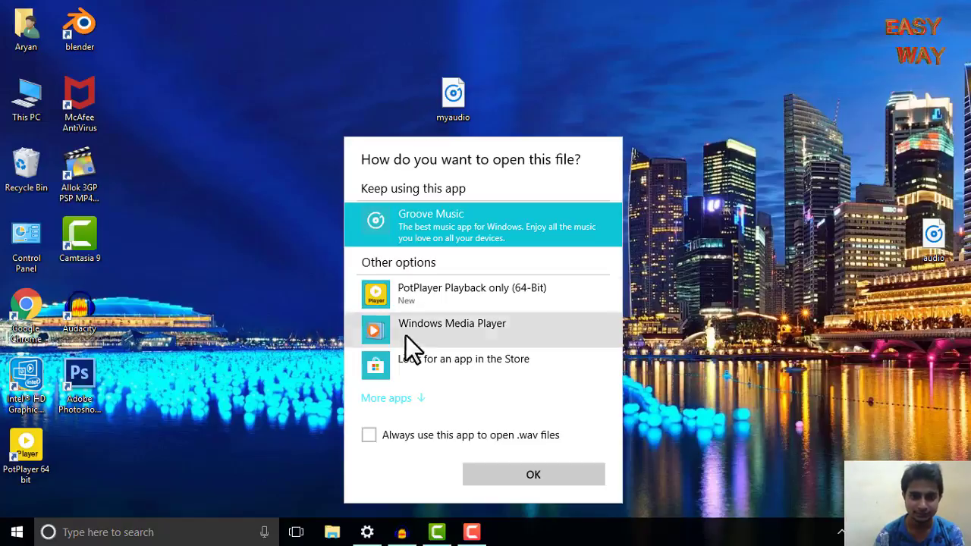
{"action": "left_click", "coordinate": [440, 326]}
{"action": "left_click", "coordinate": [559, 472]}
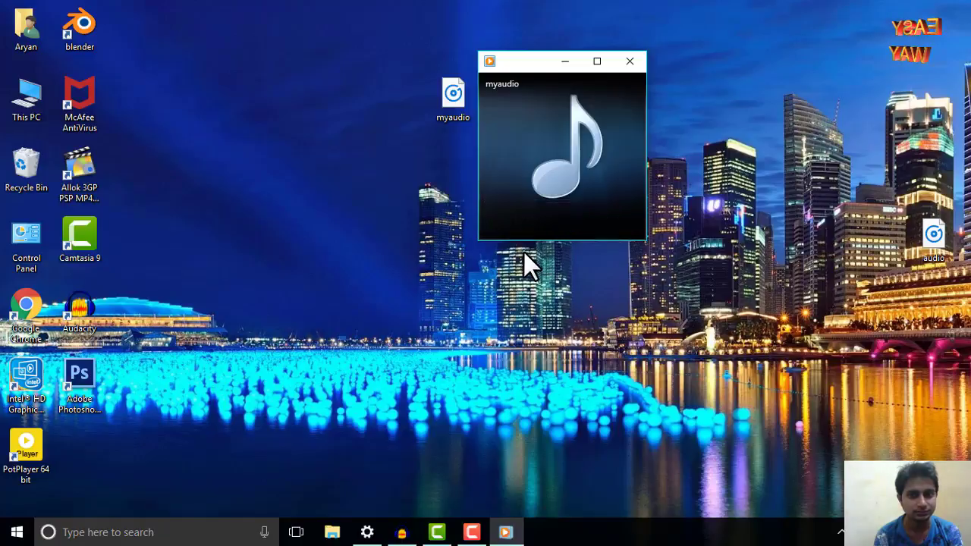
{"action": "left_click", "coordinate": [634, 221]}
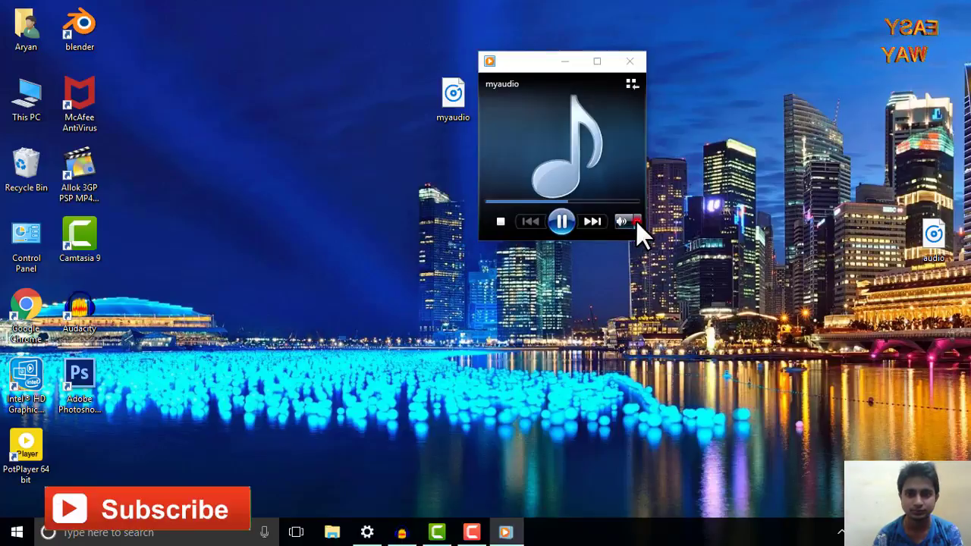